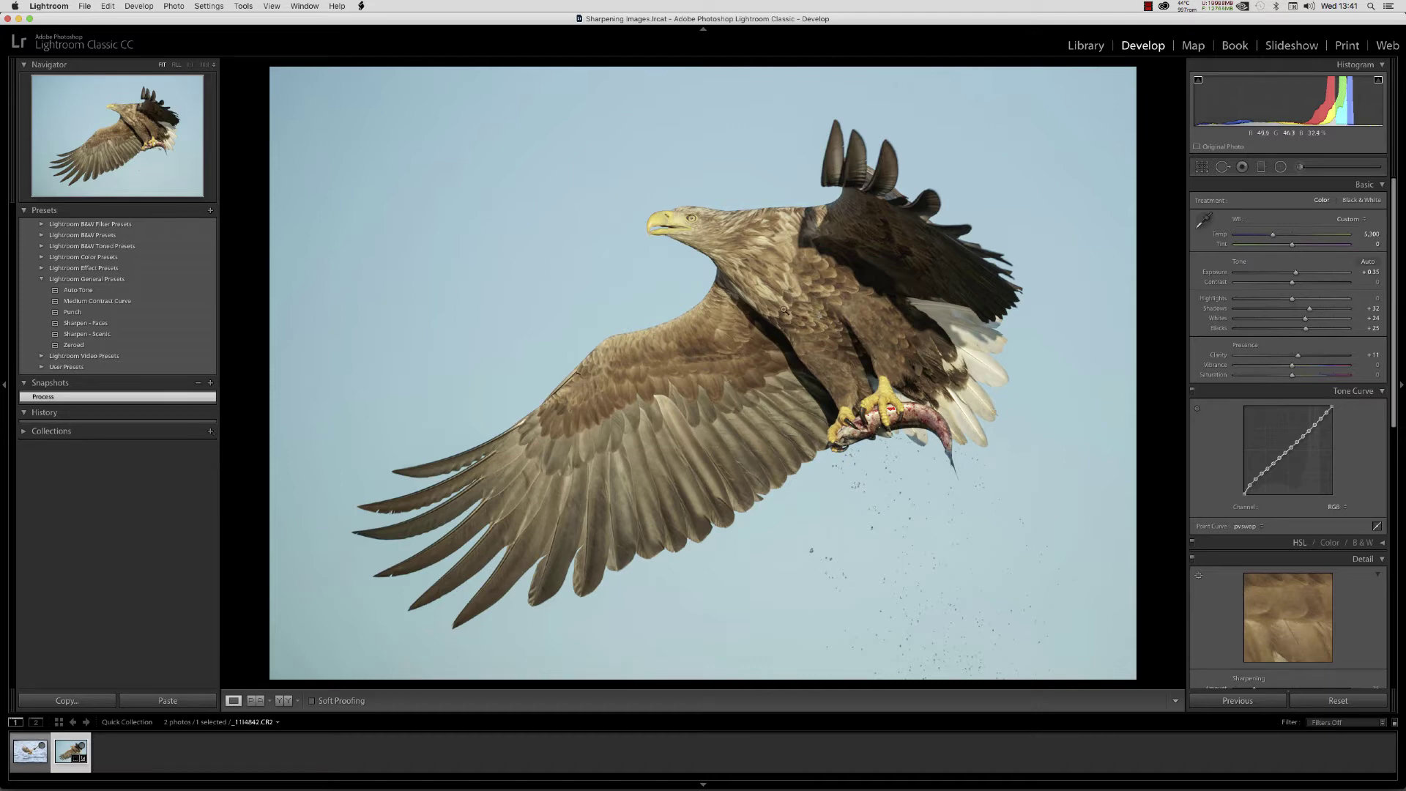
Reset all develop settings of the photo of the eagle carrying a fish.
left_click(1337, 701)
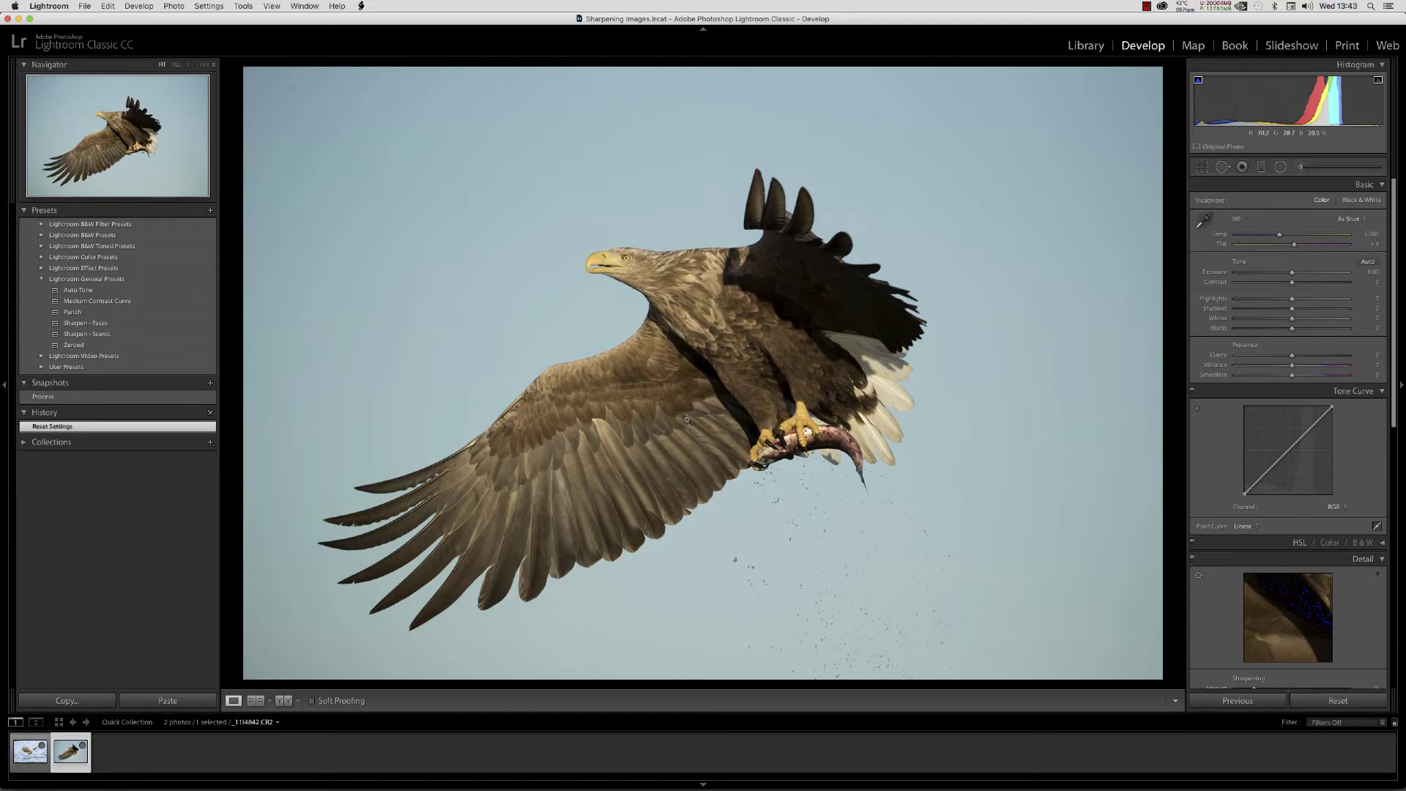
Switch to the photo of the eagle over water and collapse the Detail and Lens Corrections sections.
left_click(30, 752)
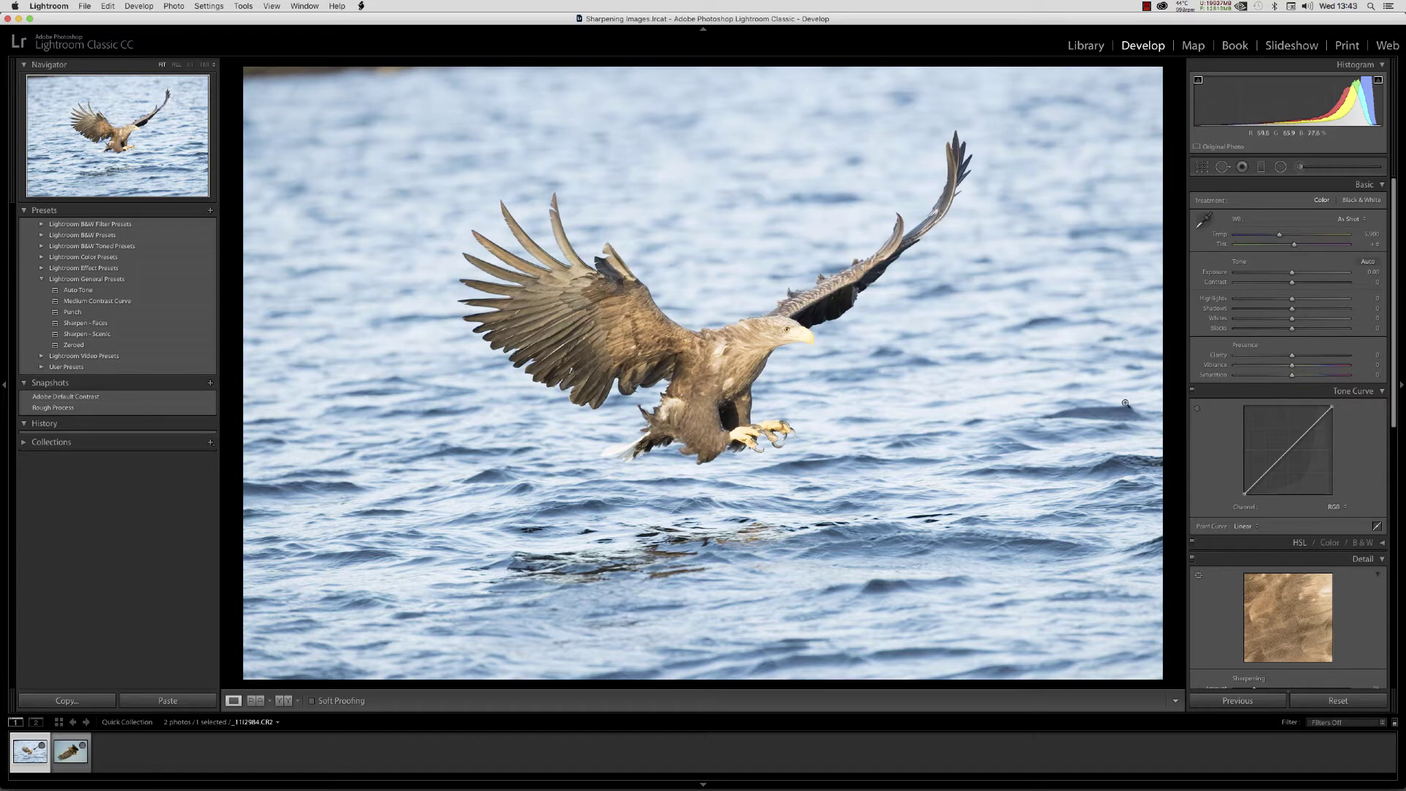
left_click(1383, 560)
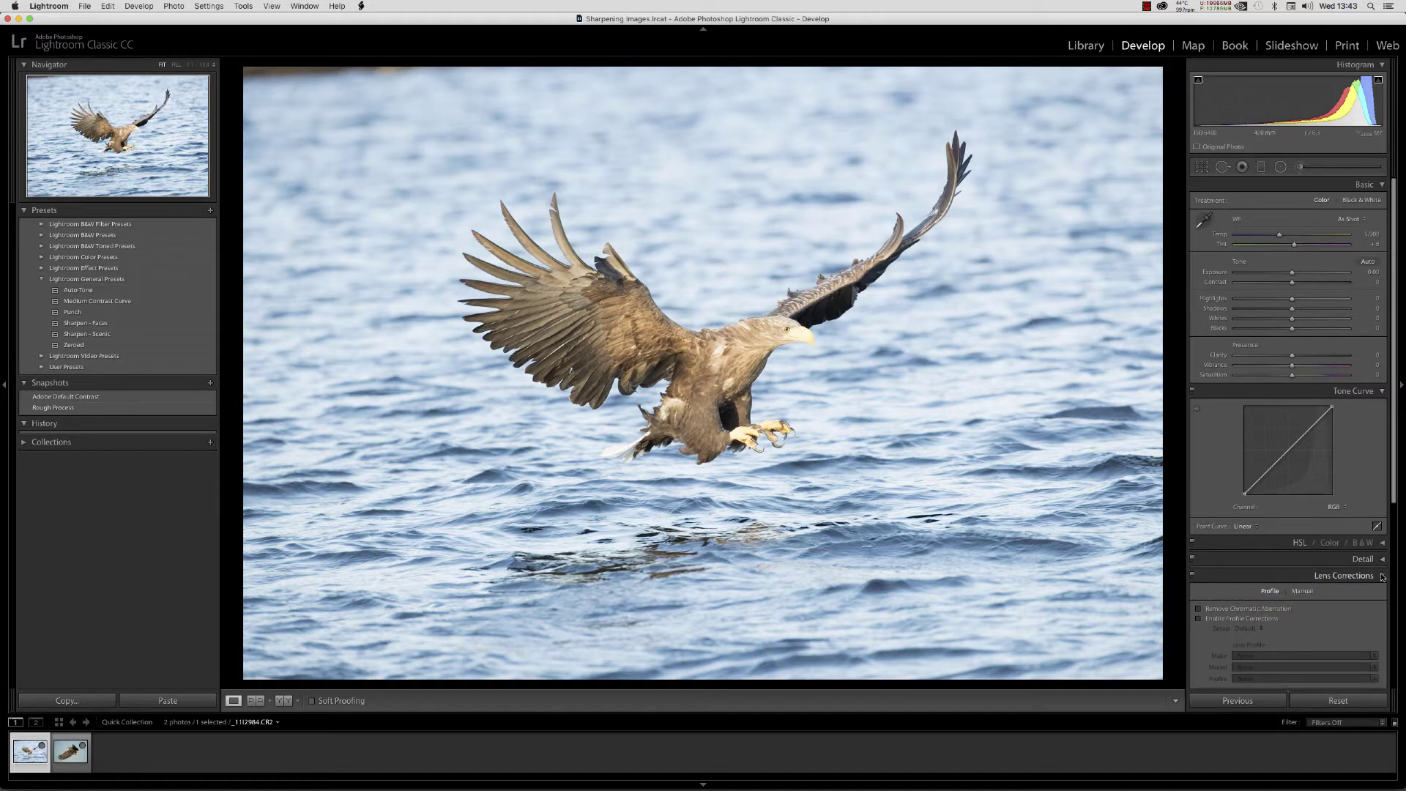
left_click(1381, 576)
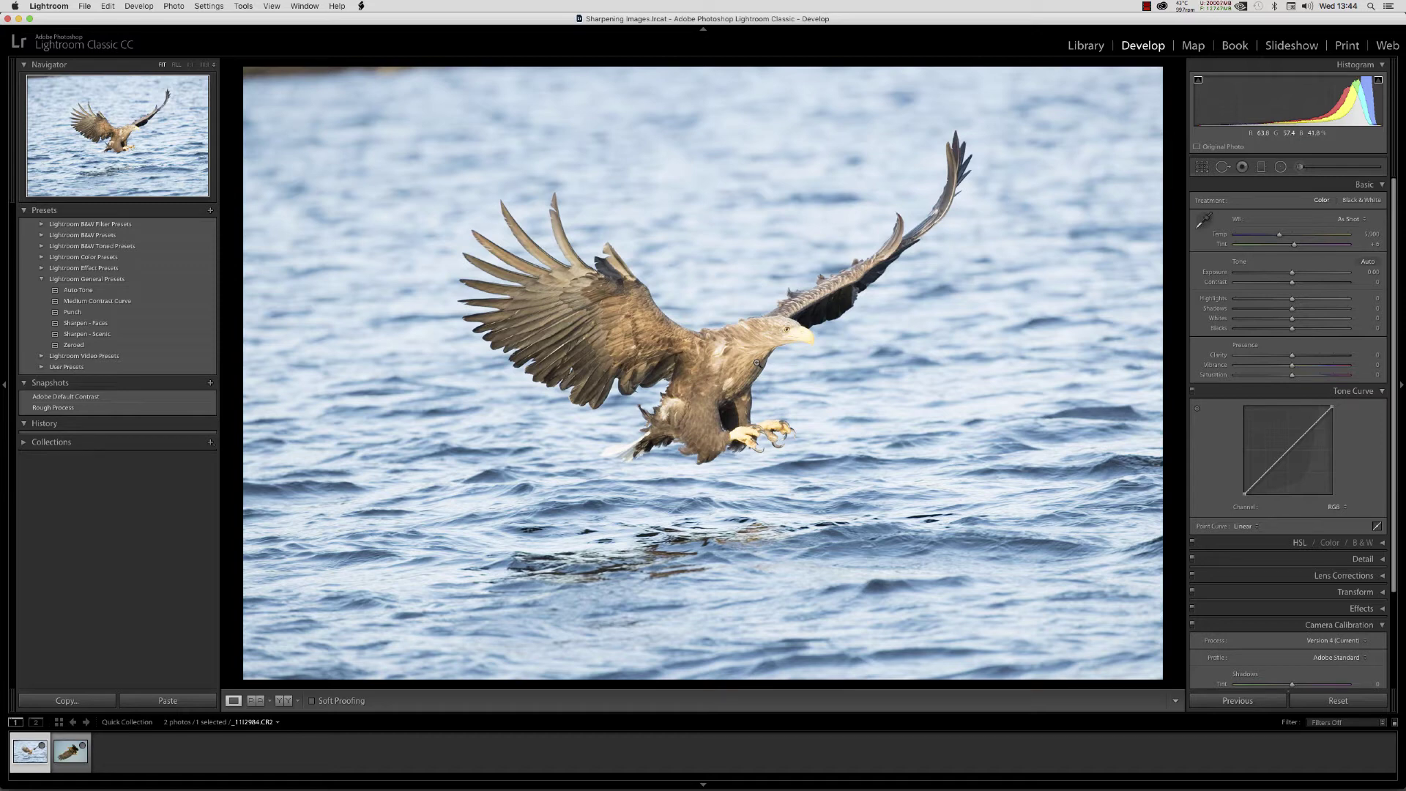
Inspect the eagle's body and talons up close, and set the camera profile to Camera Neutral.
left_click(756, 442)
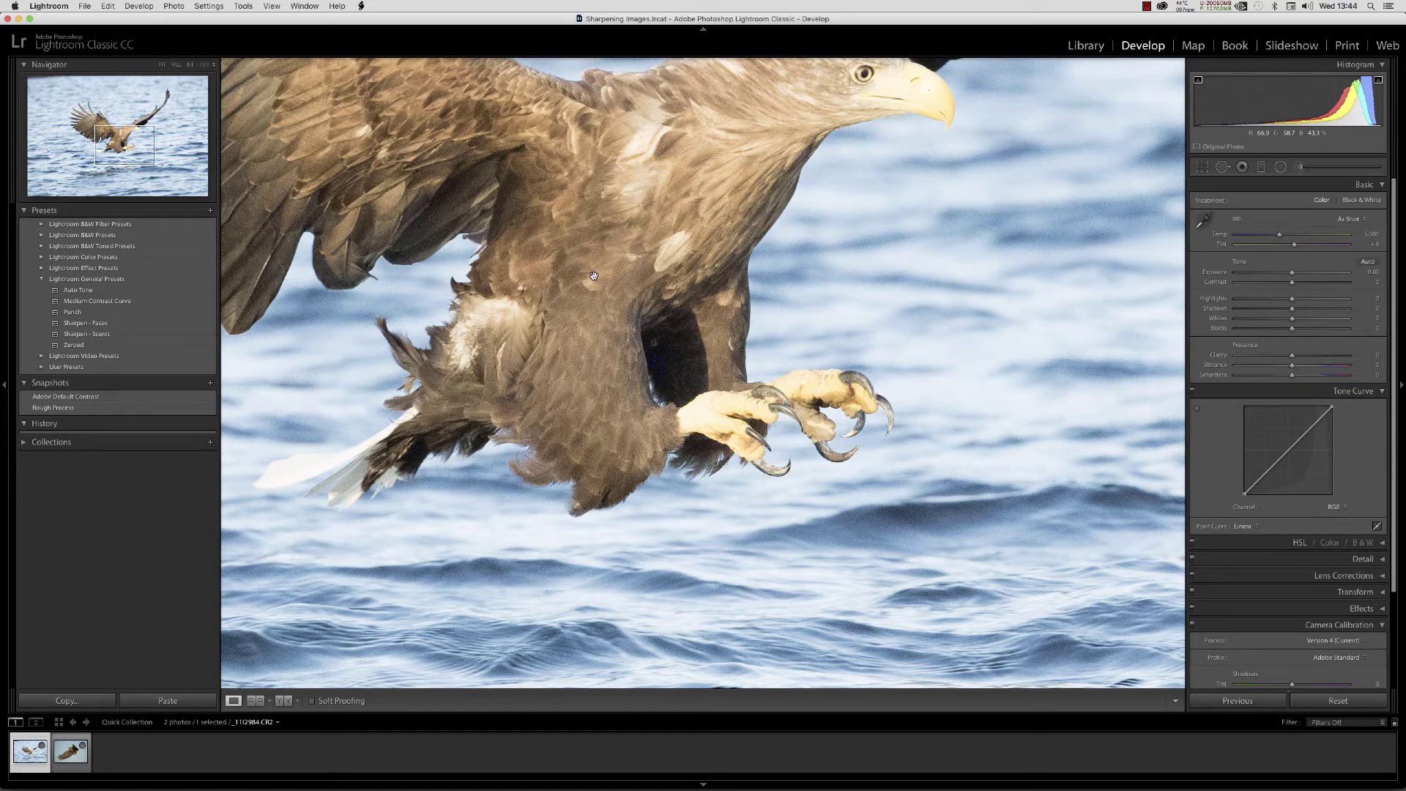
left_click(621, 359)
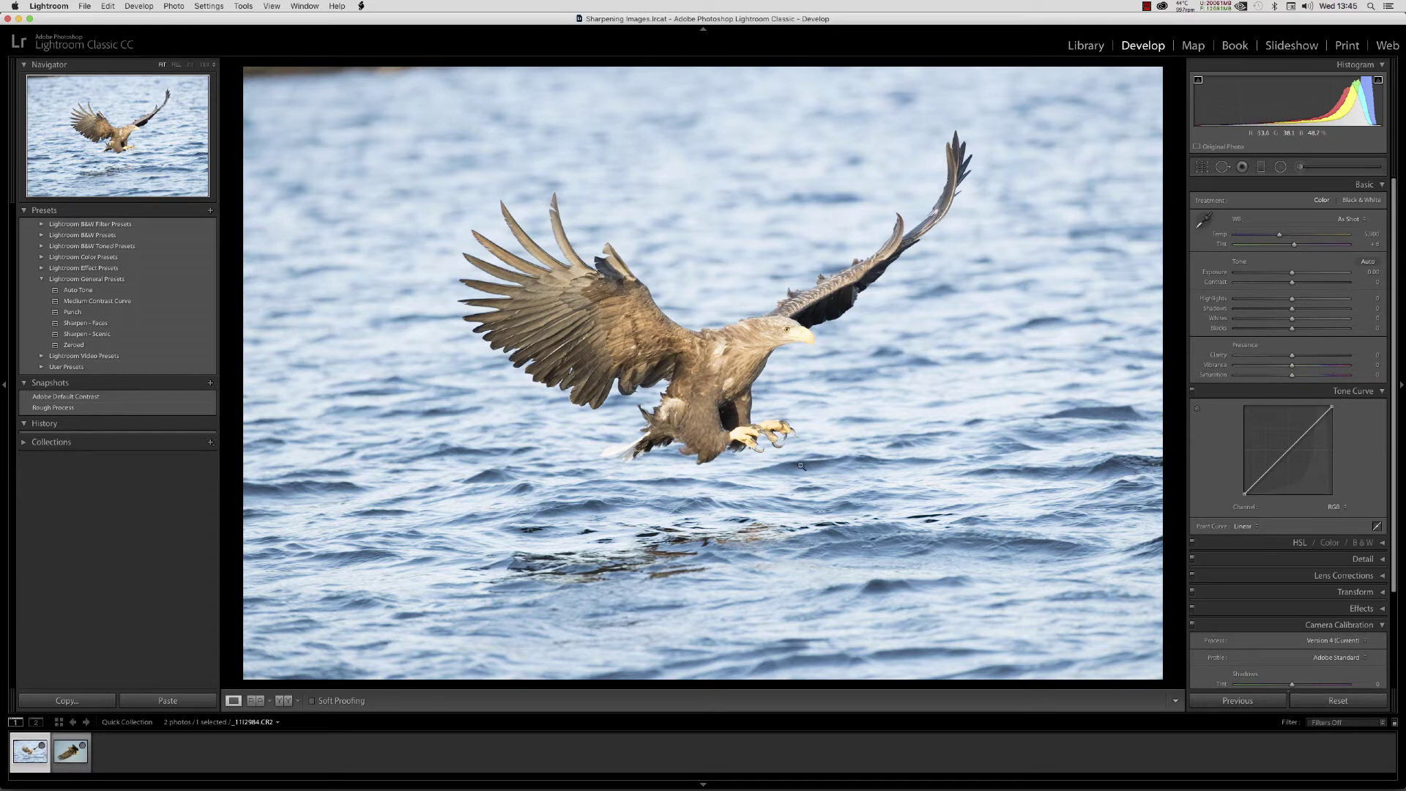
left_click(1335, 657)
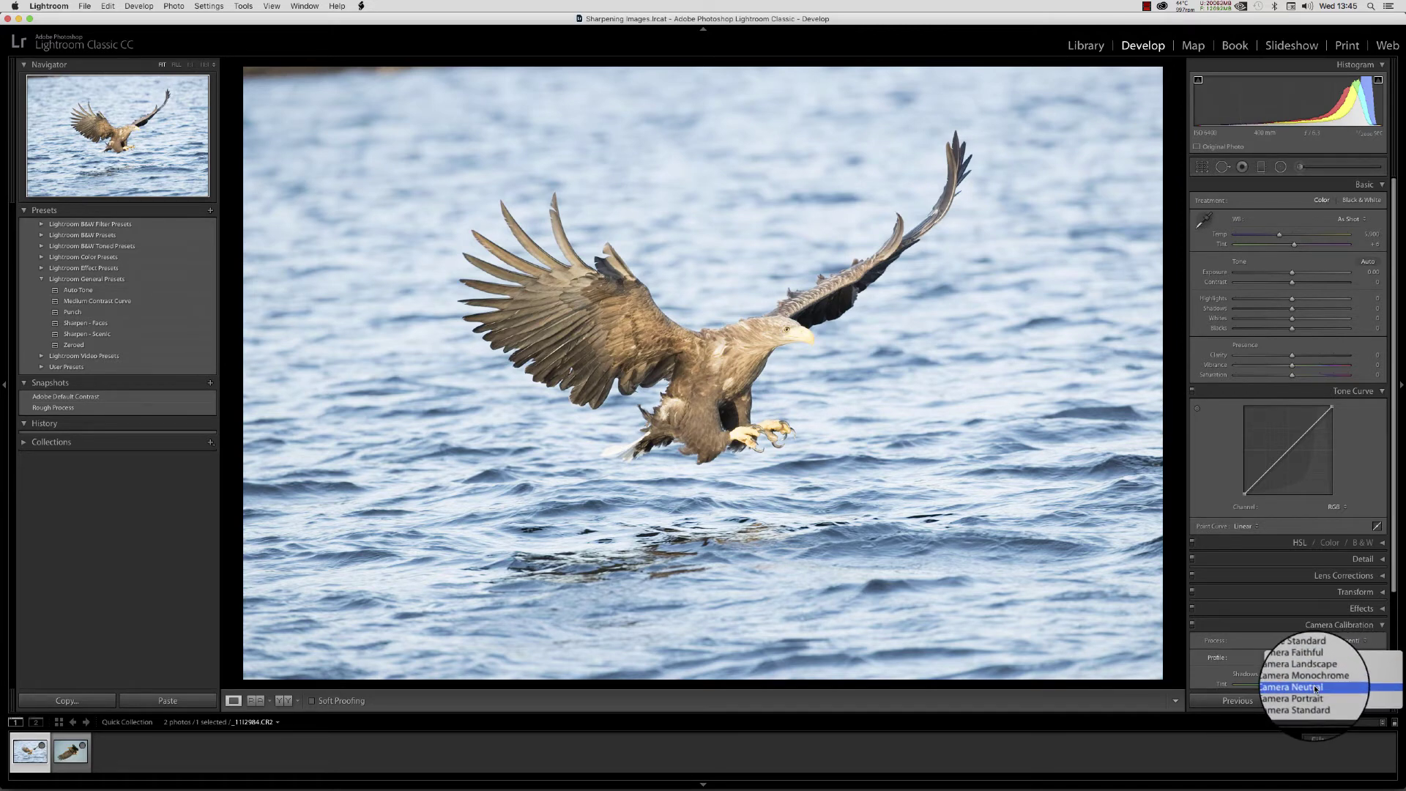
left_click(1315, 687)
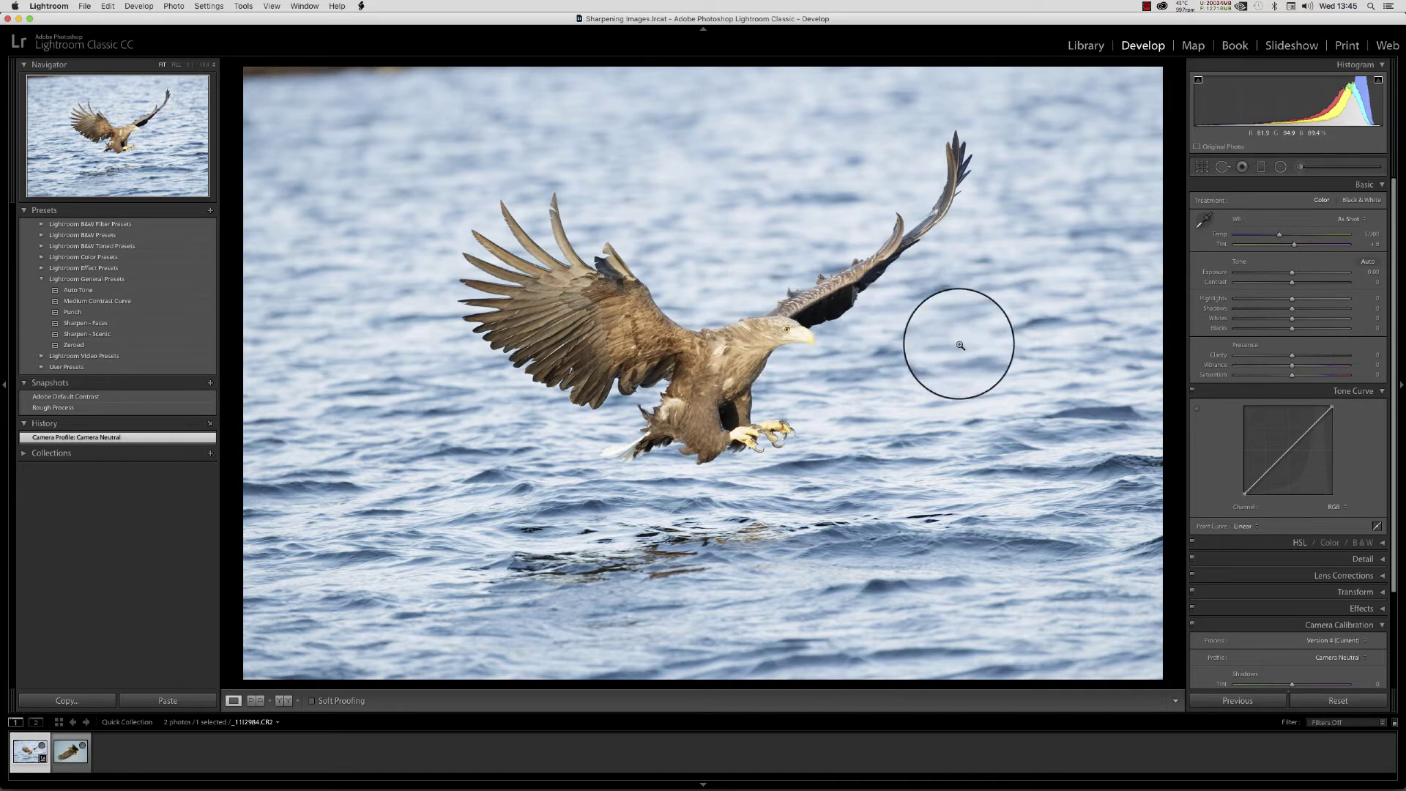
Compare the camera profiles by changing to Adobe Standard and back to Camera Neutral.
left_click(1334, 657)
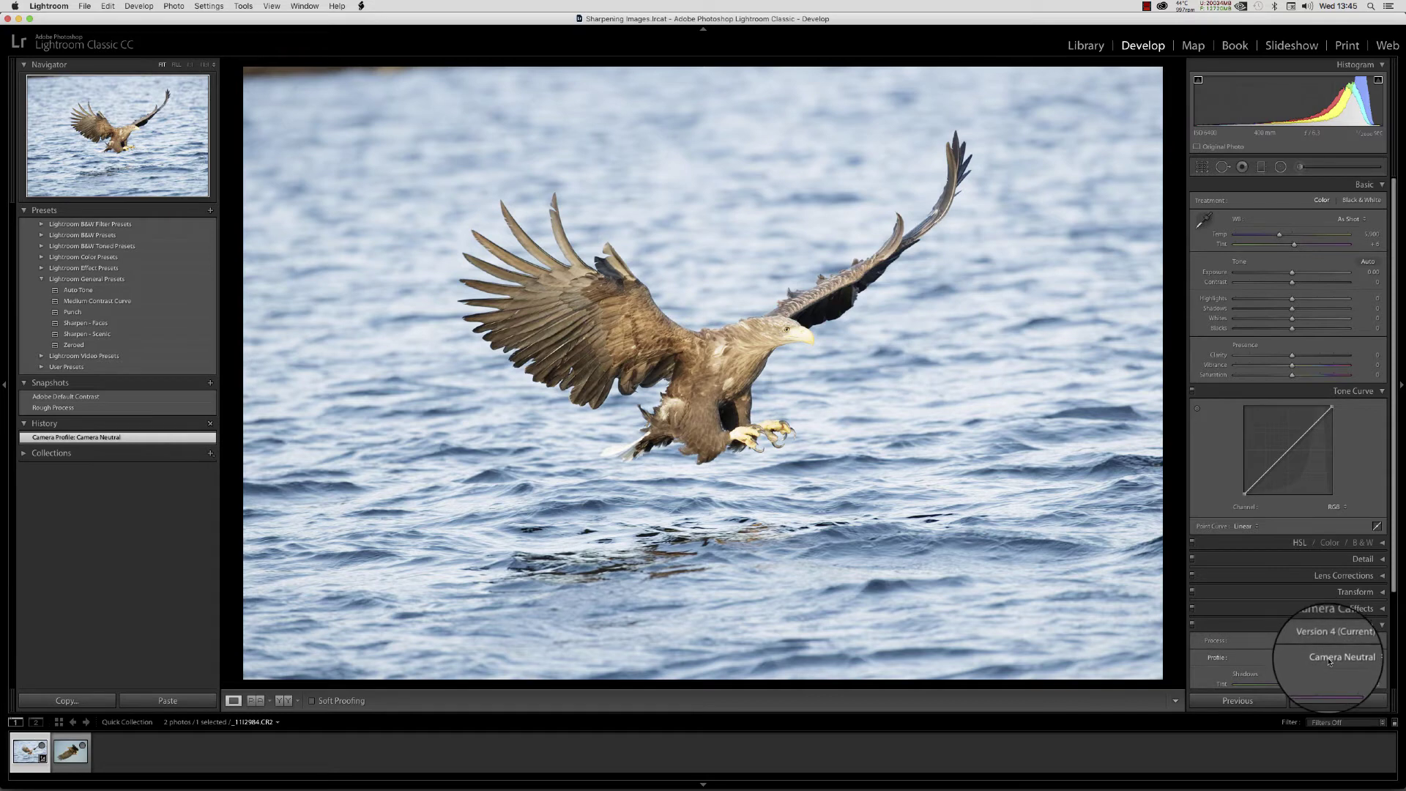
left_click(1307, 678)
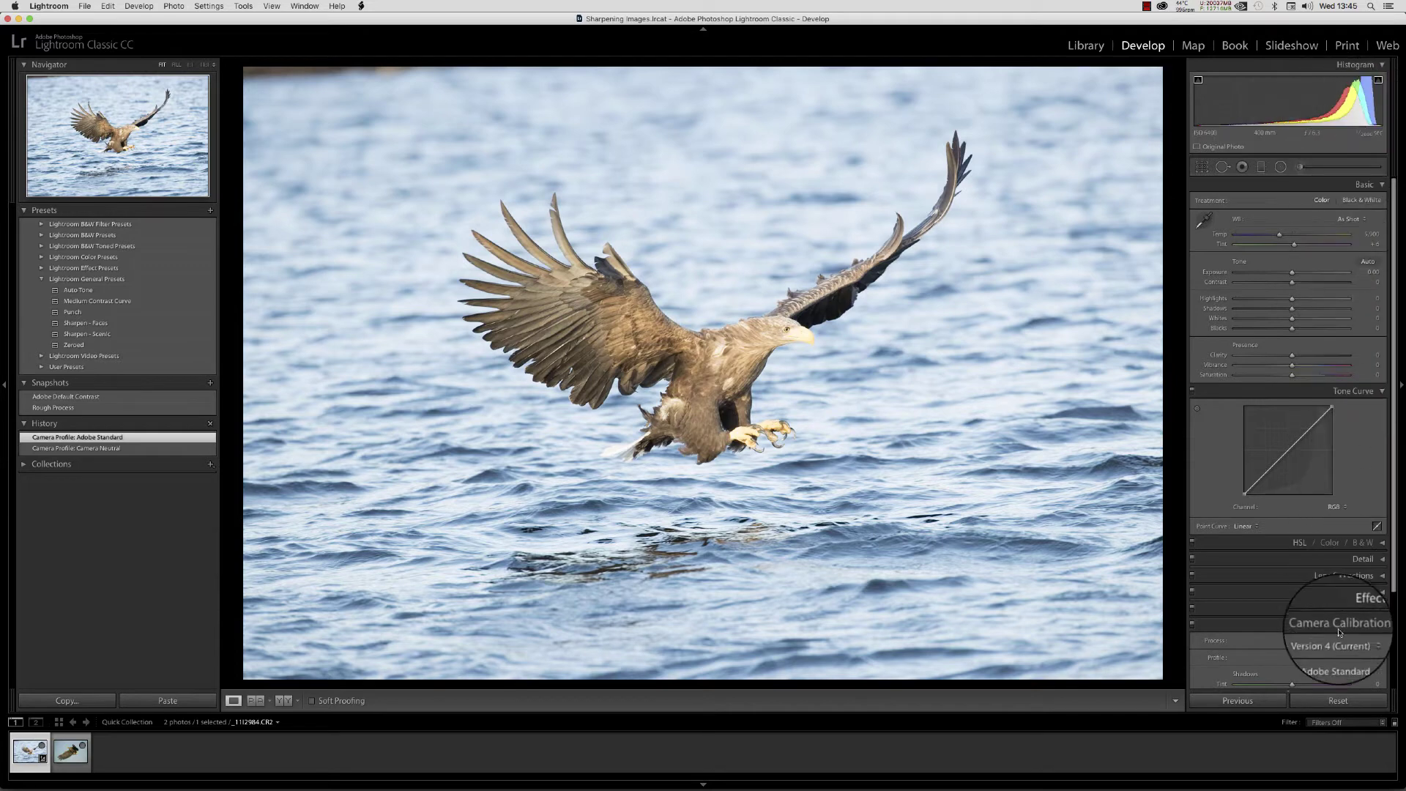
left_click(1340, 658)
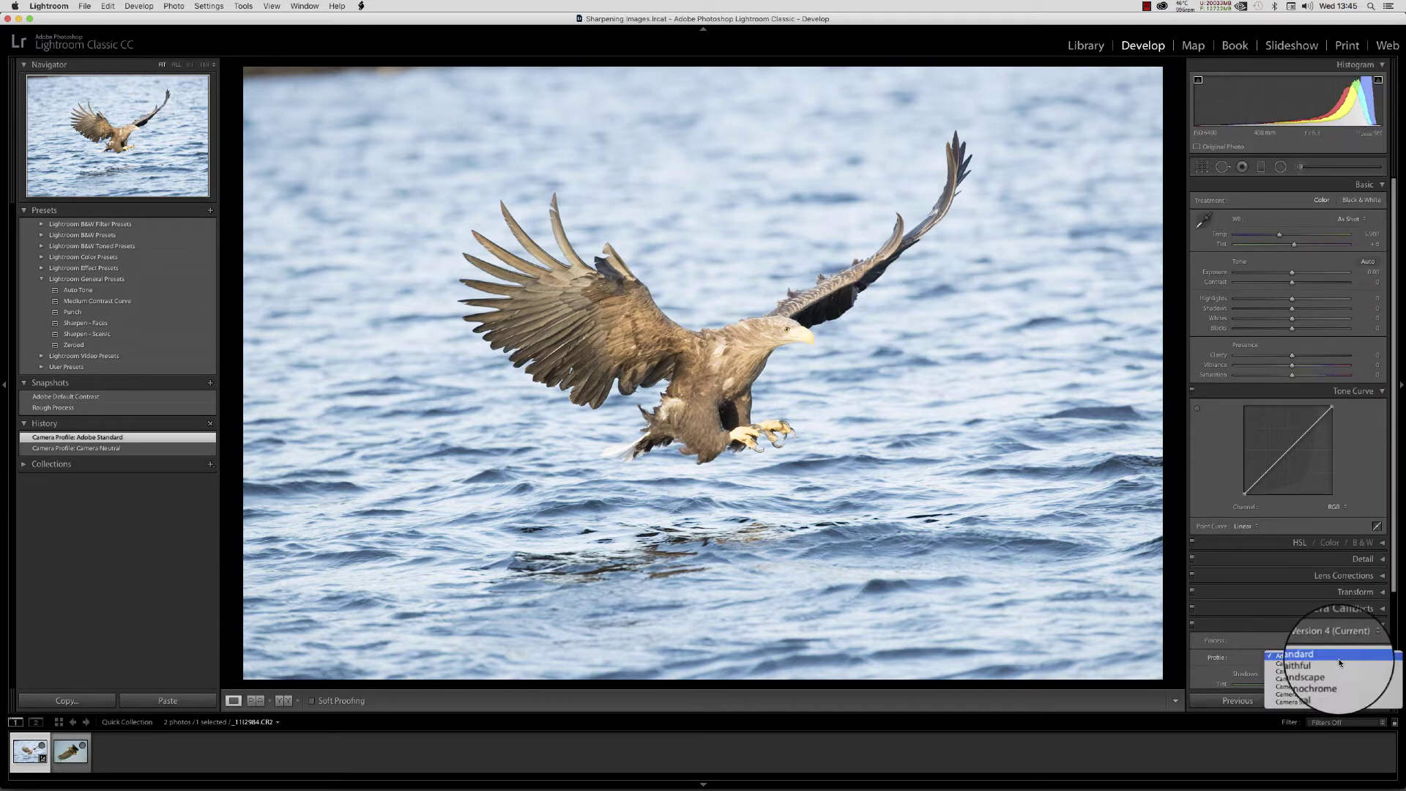
left_click(1310, 687)
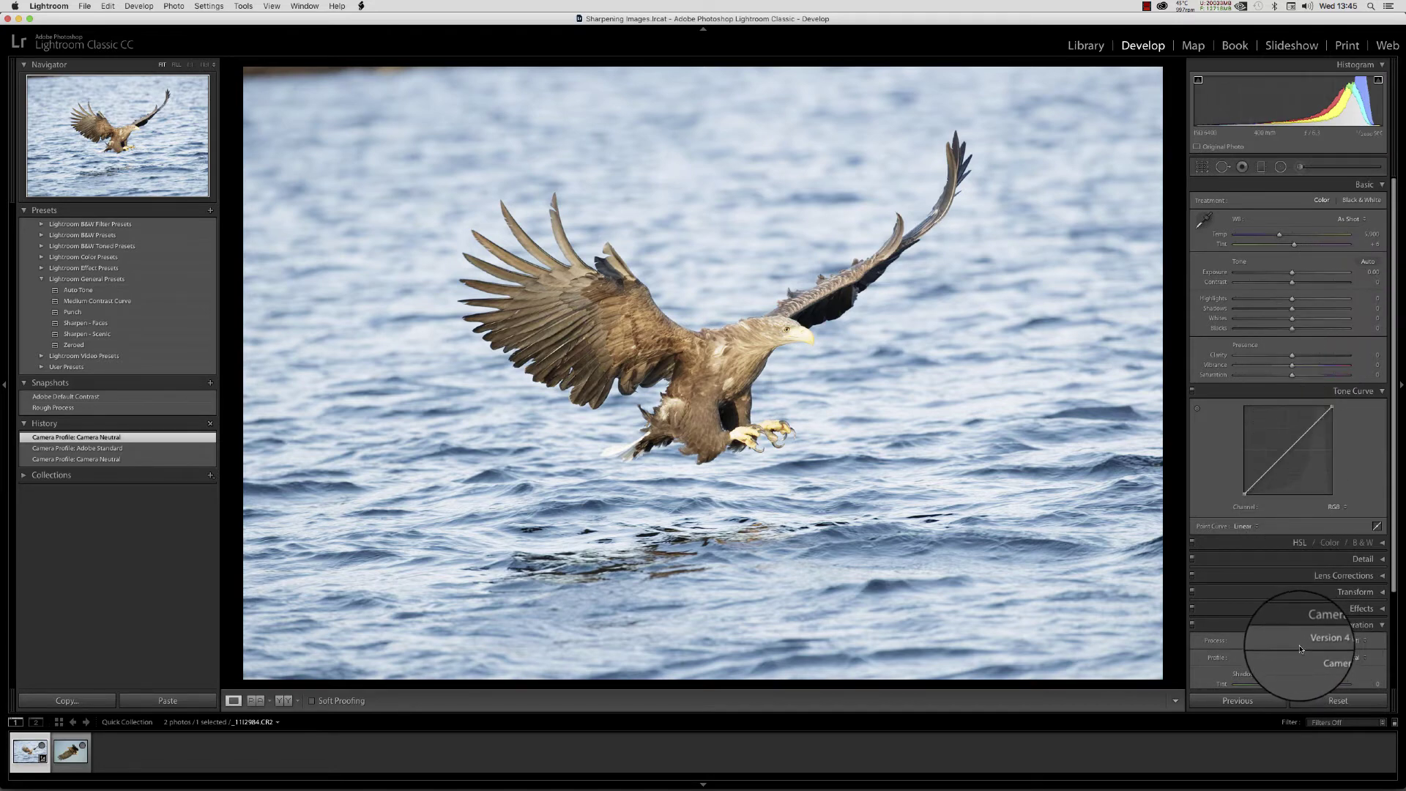
Set the process version of the eagle-over-water photo to Version 2 (2010).
left_click(1345, 644)
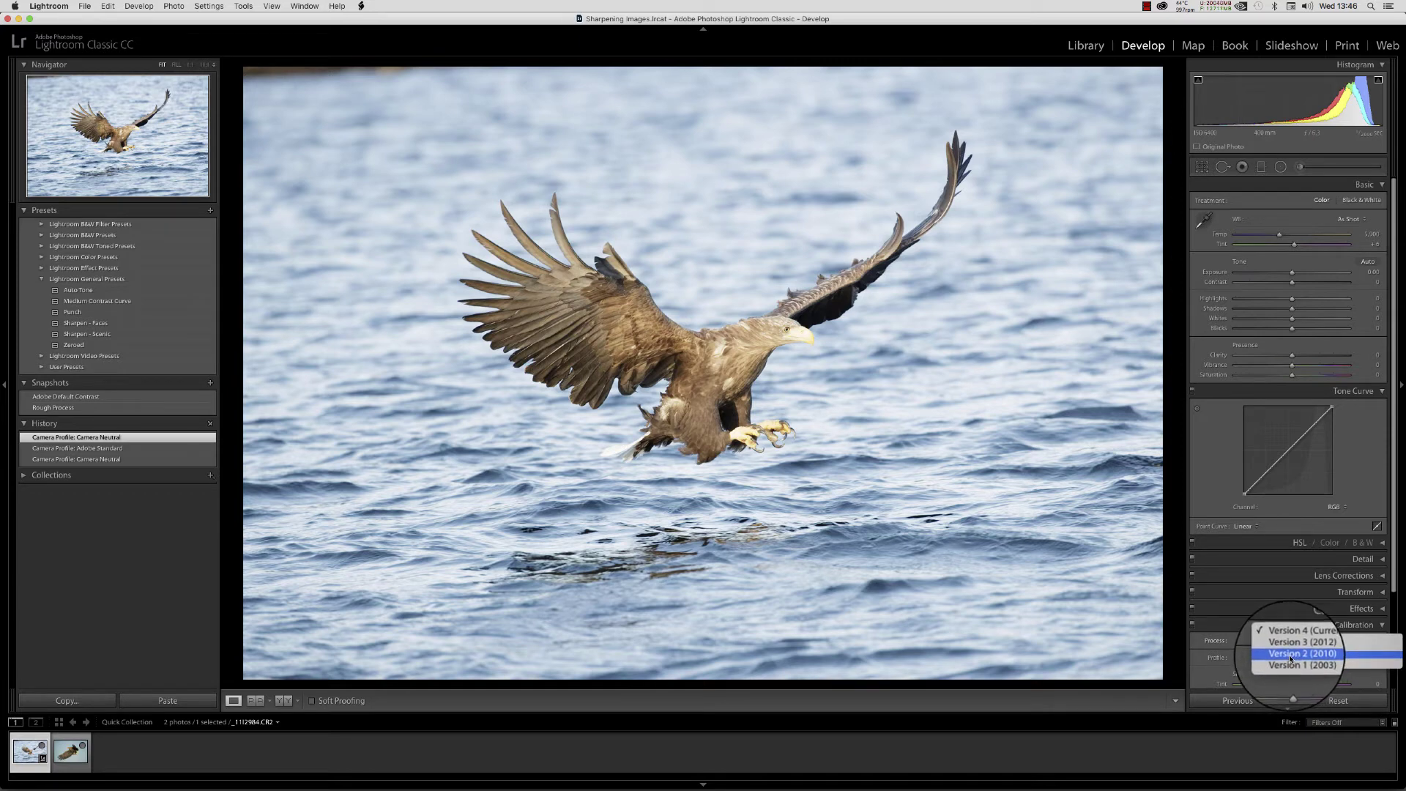
left_click(1289, 655)
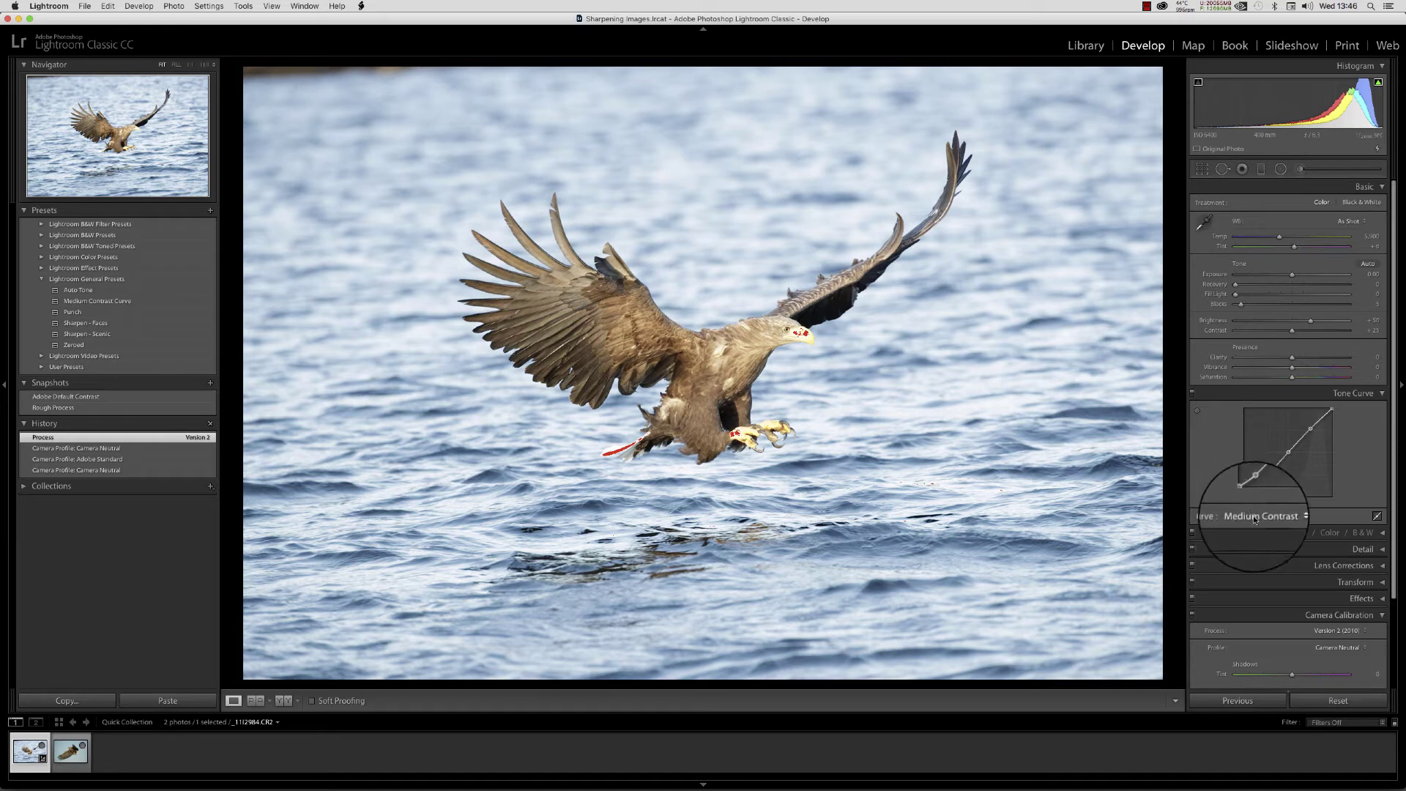
Compare Version 4 (Current) and Version 3 (2012) with Version 2 (2010), returning to Version 2 after each.
left_click(1329, 630)
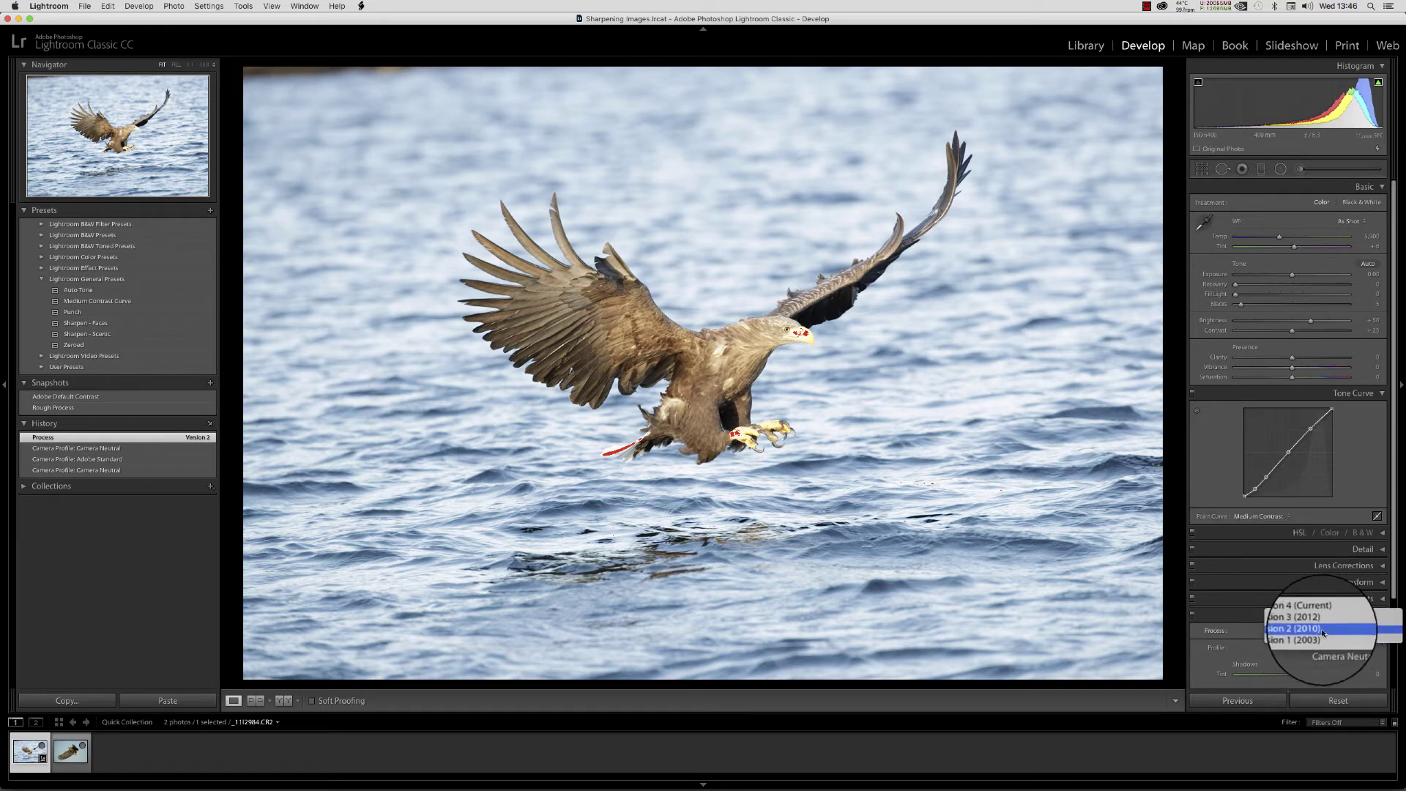
left_click(1302, 616)
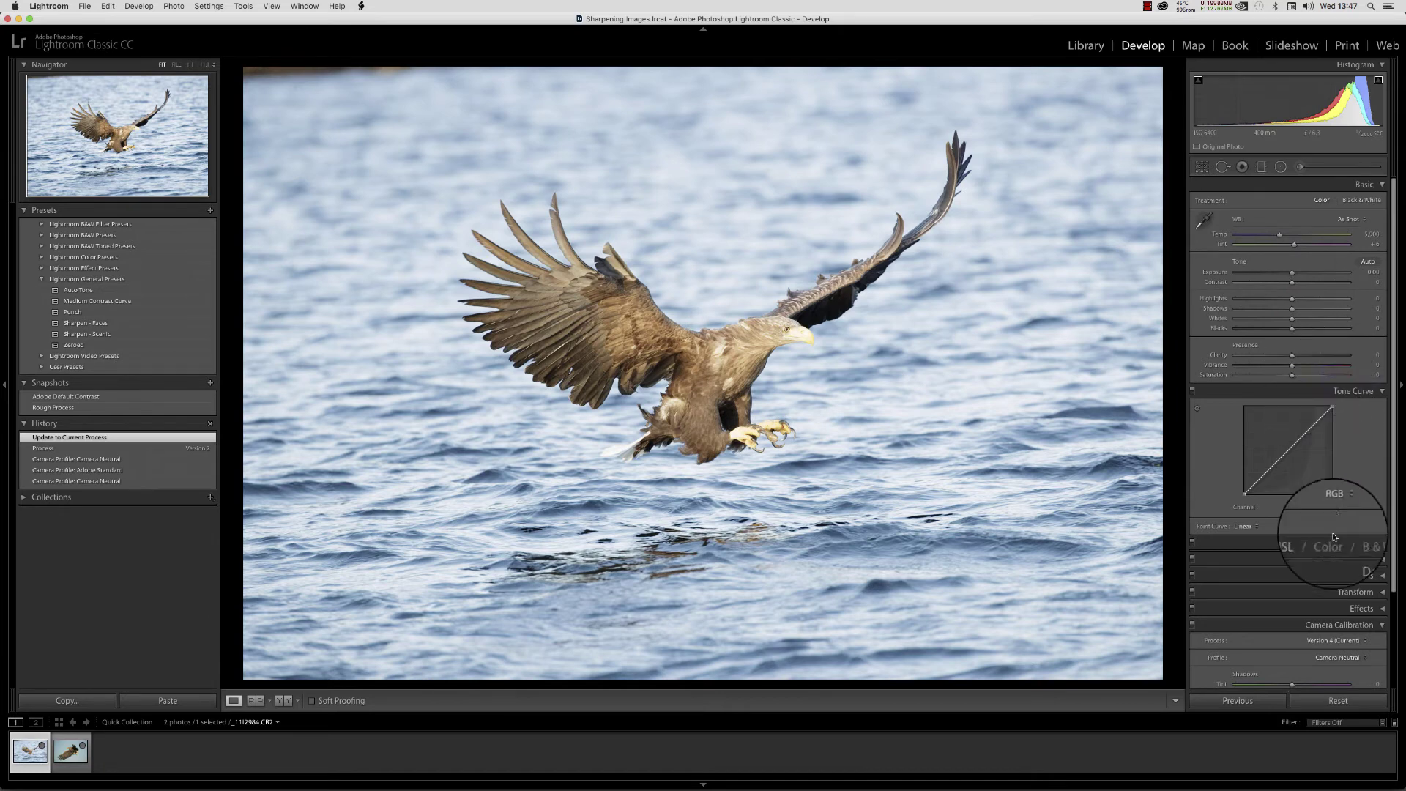
left_click(1342, 640)
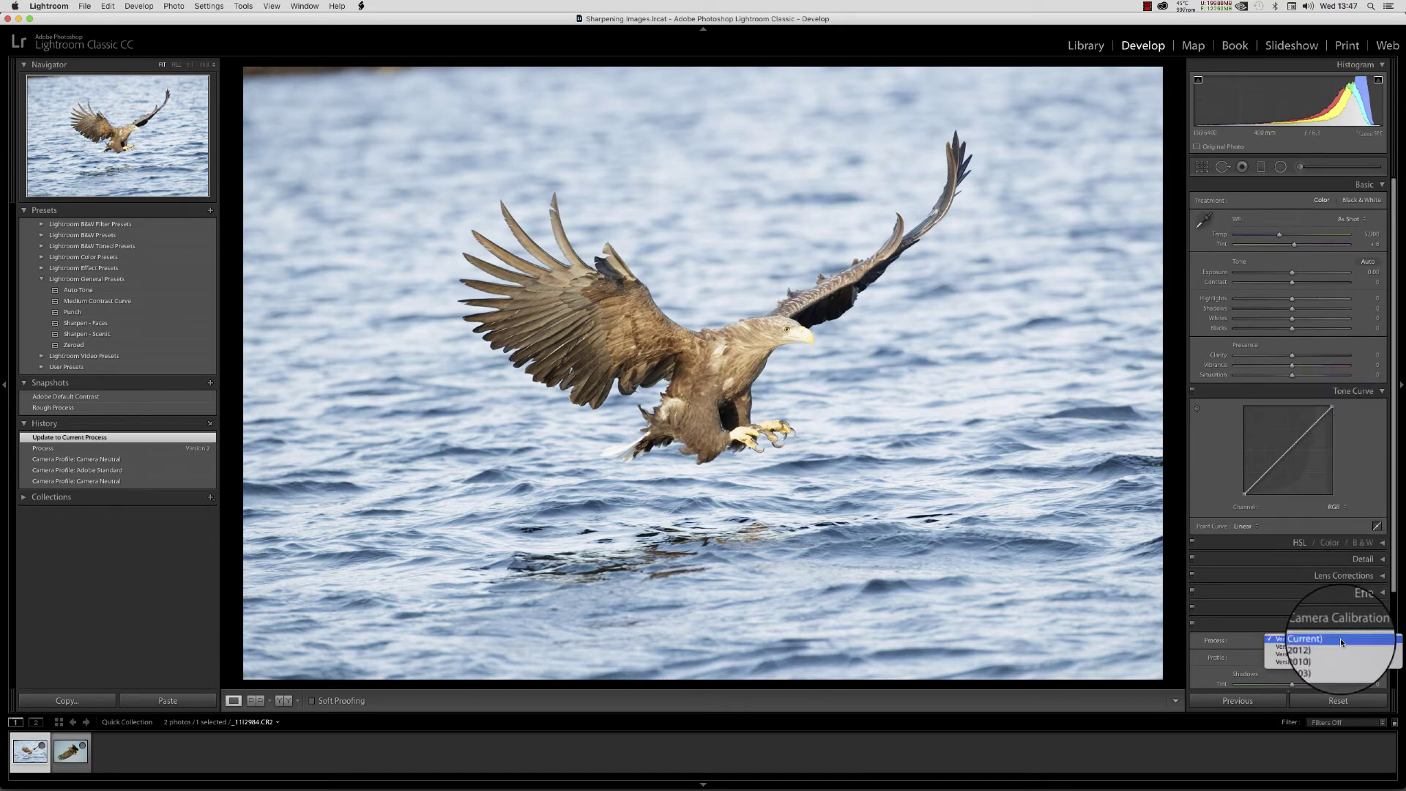
left_click(1302, 652)
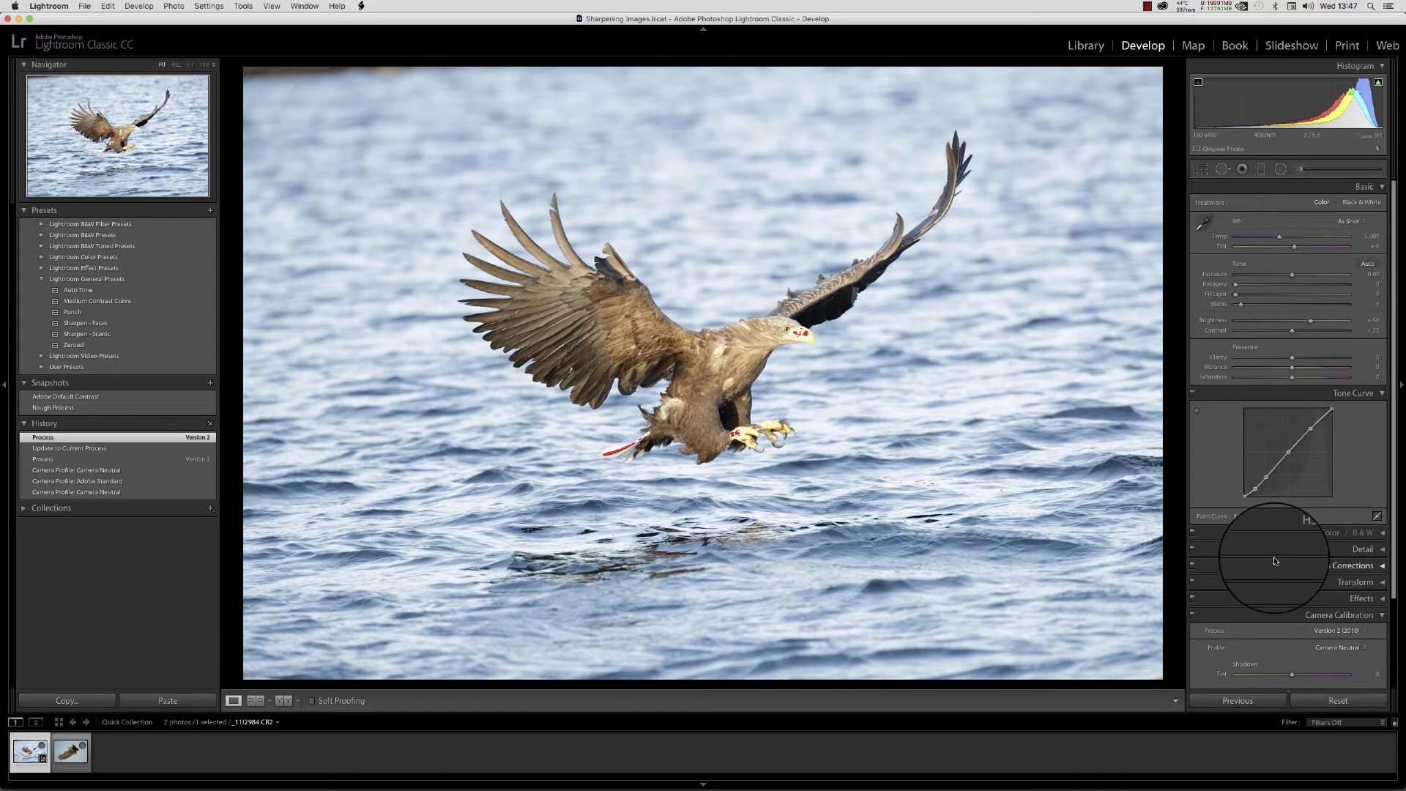
left_click(1324, 630)
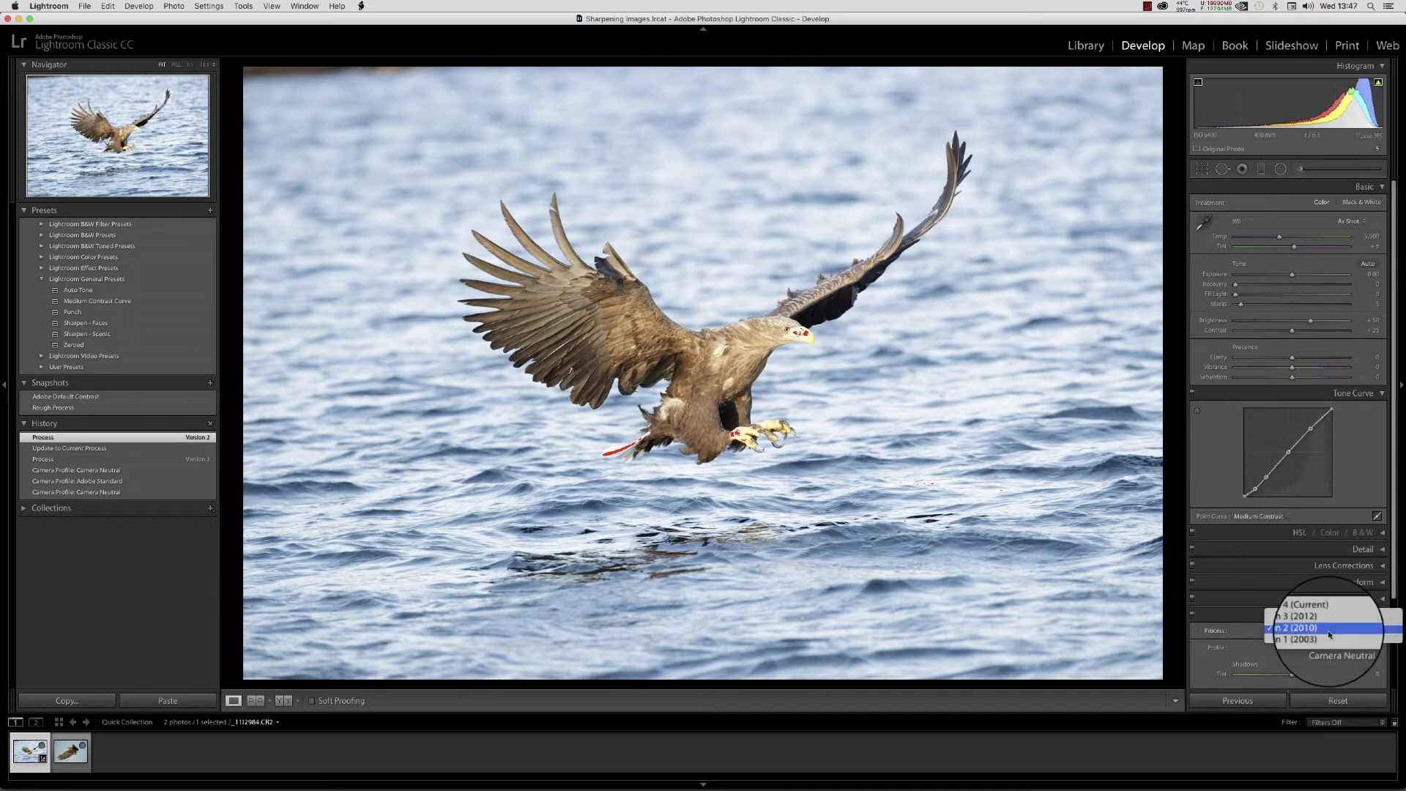
left_click(1320, 621)
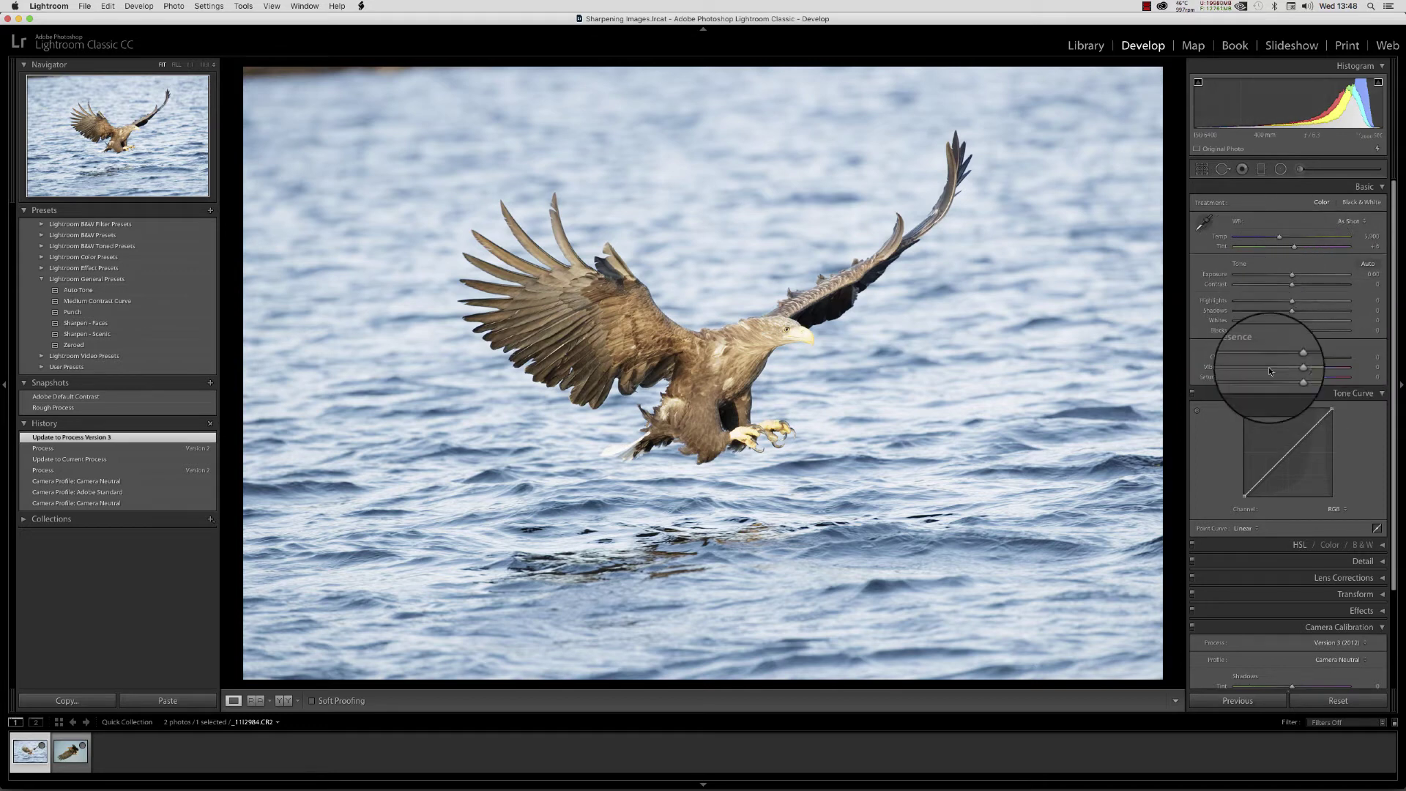
left_click(1338, 642)
left_click(1293, 653)
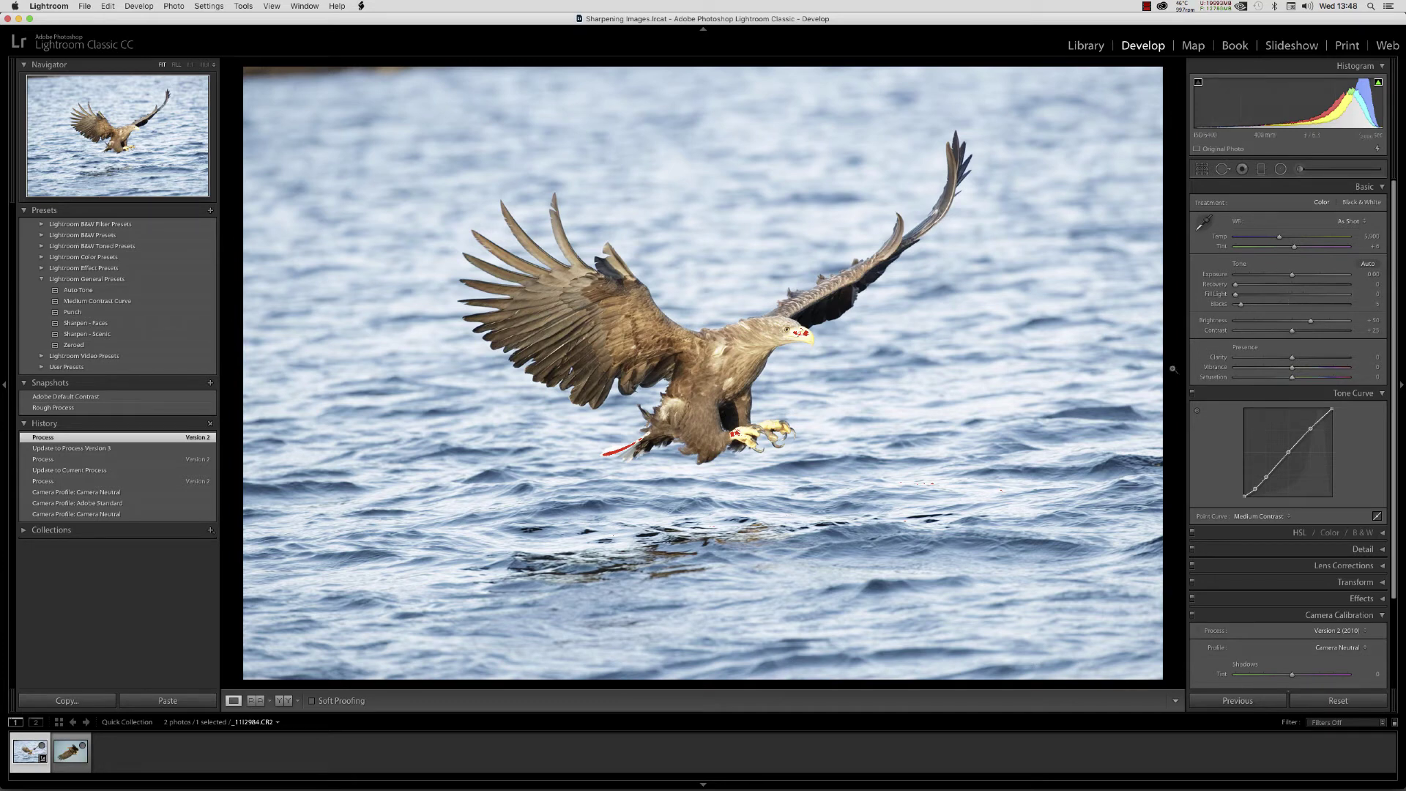
Apply the Zeroed general preset to the eagle-over-water photo.
left_click(73, 345)
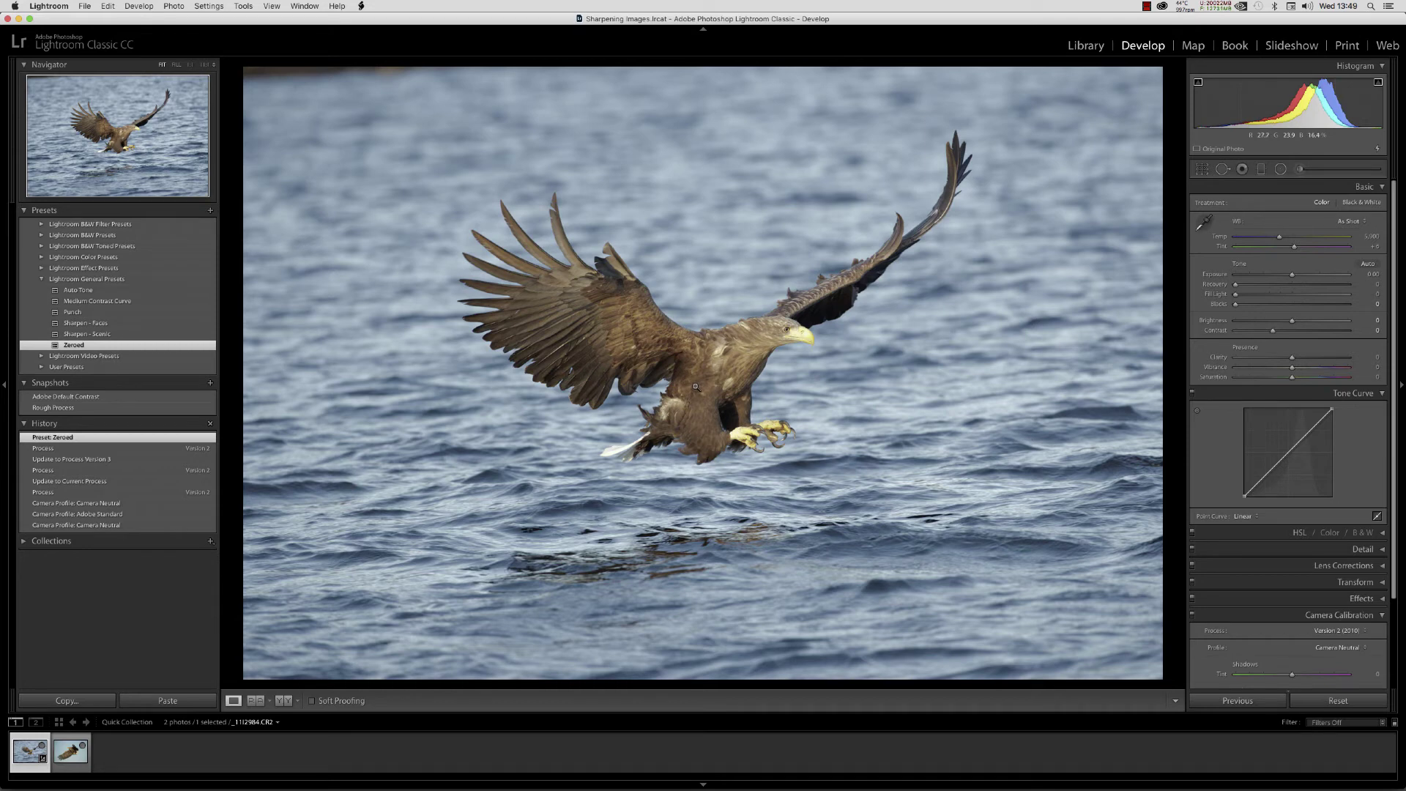
Switch to the photo of the eagle carrying a fish, inspect its shadow areas, and set the camera profile to Camera Neutral.
key("Right")
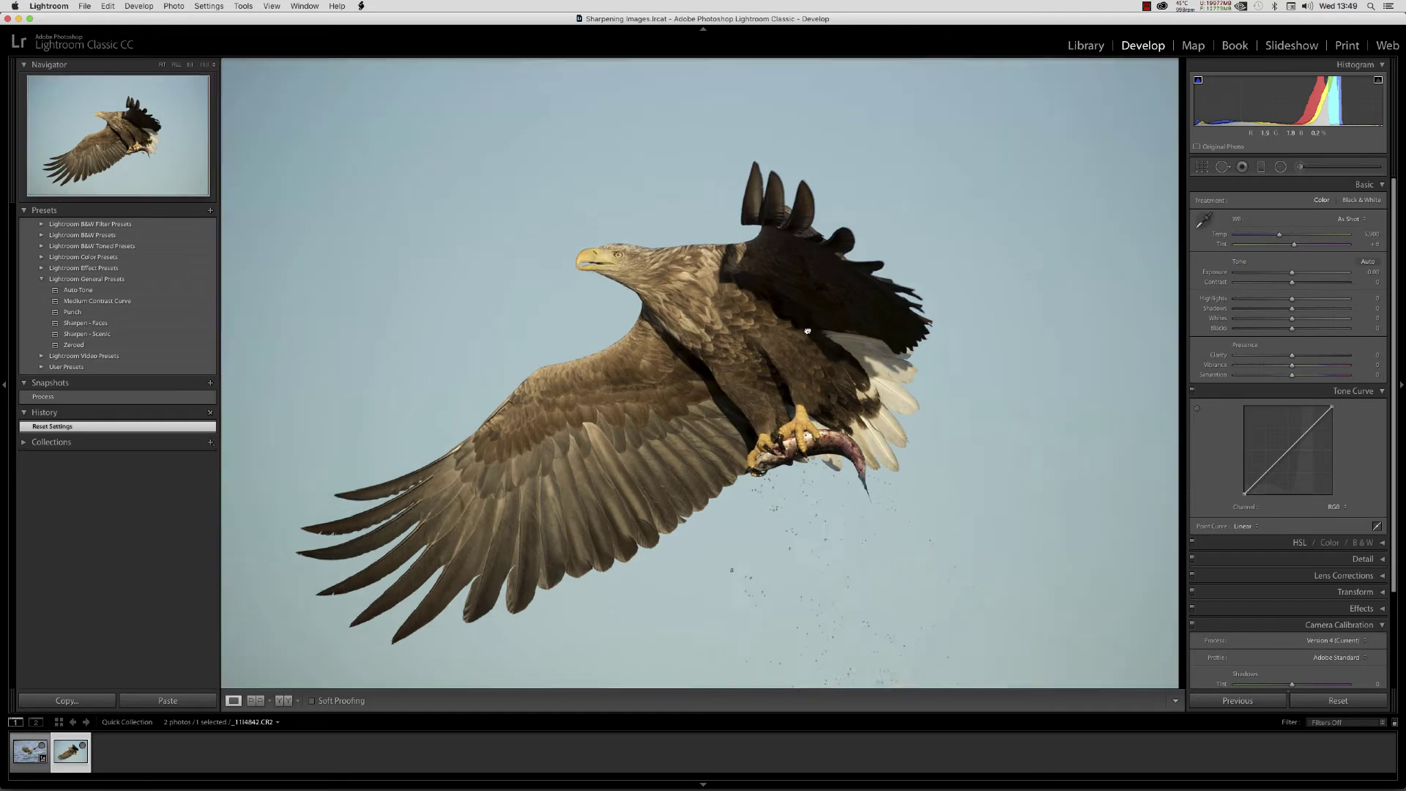
left_click(813, 338)
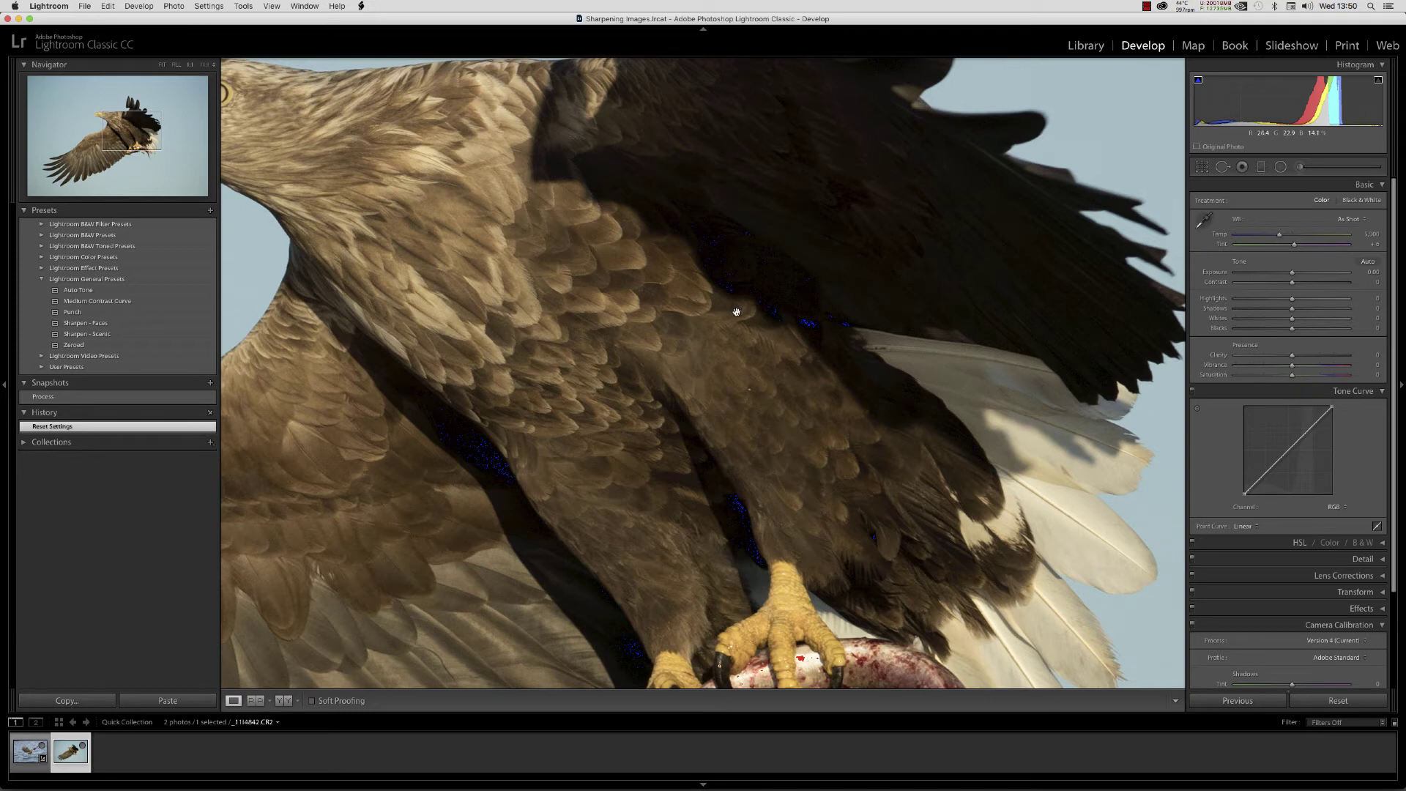
left_click(665, 339)
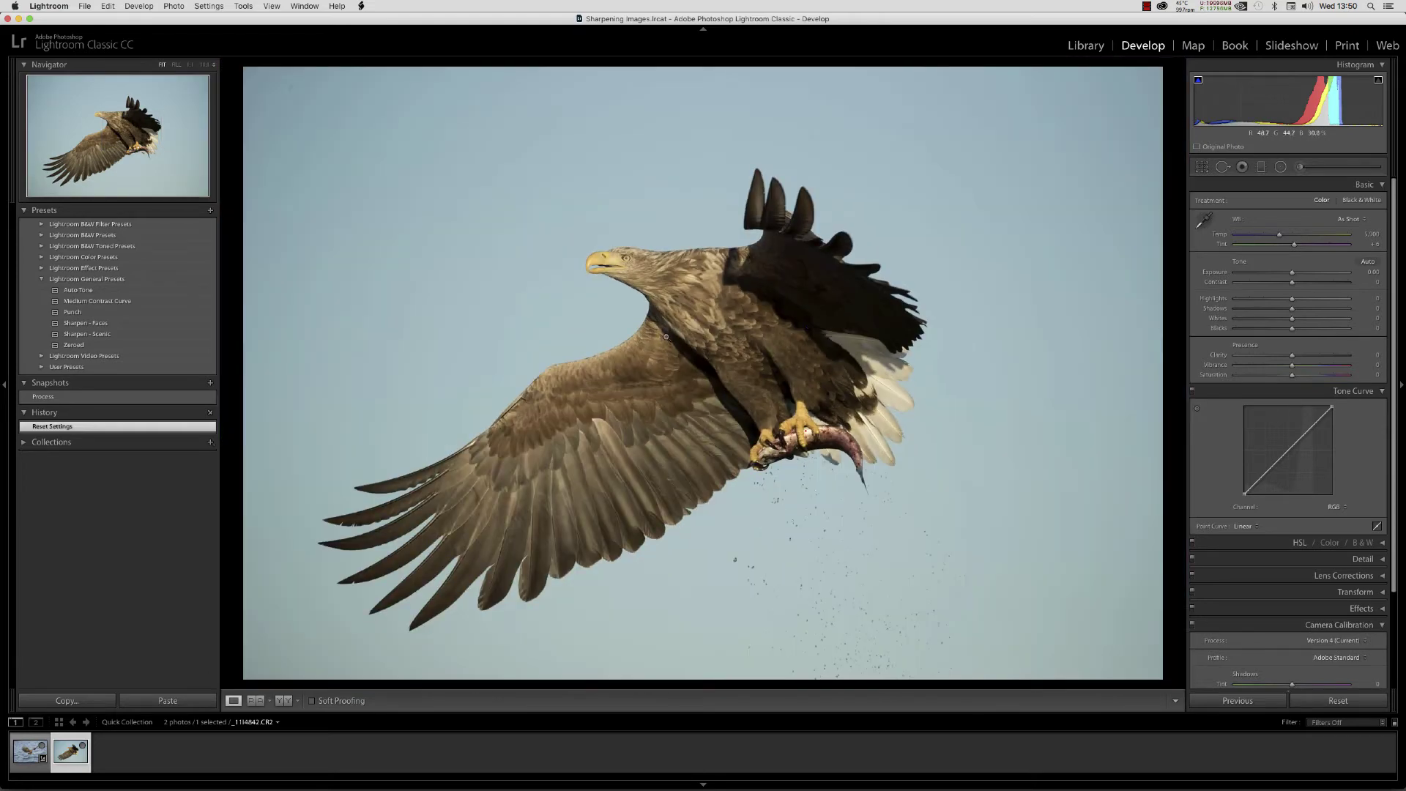
left_click(1336, 658)
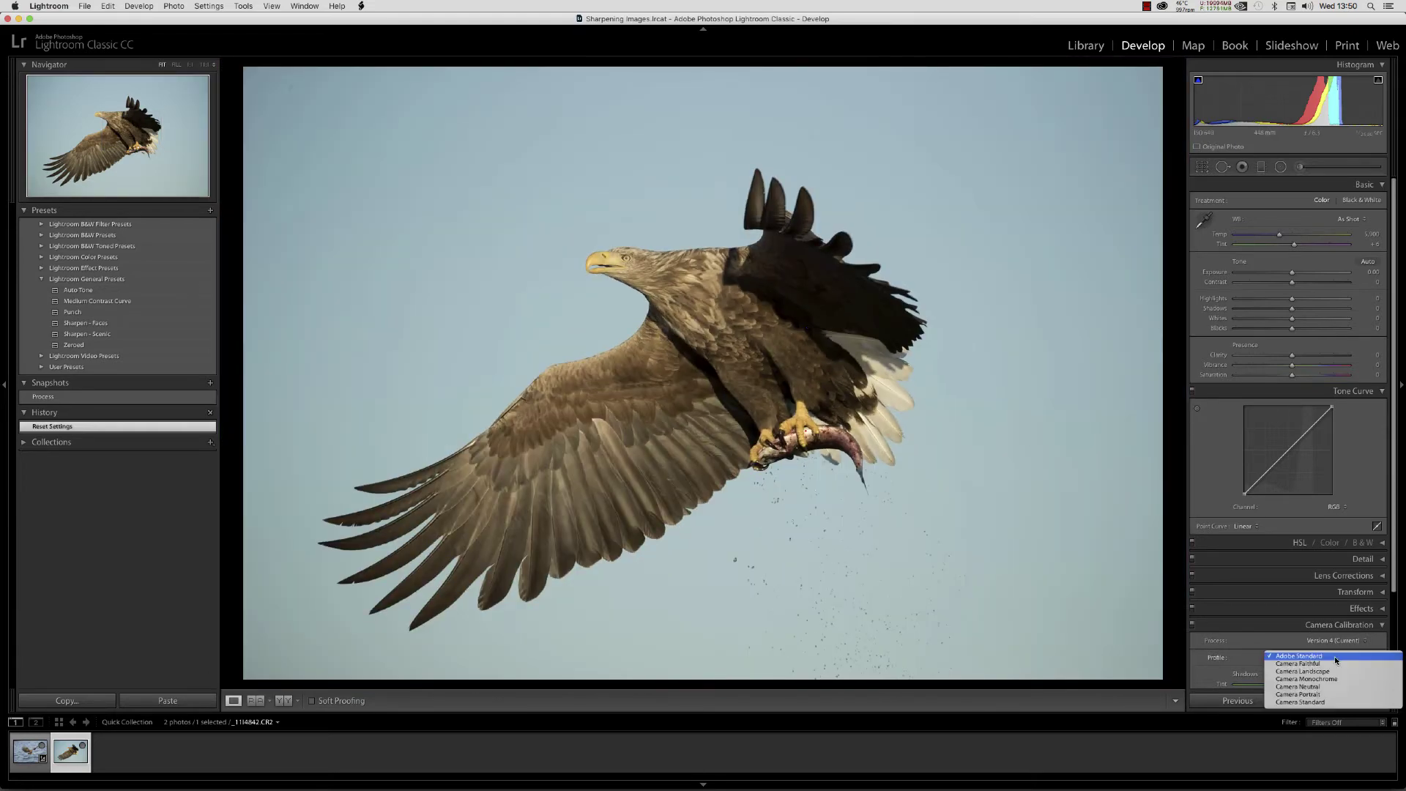
left_click(1311, 688)
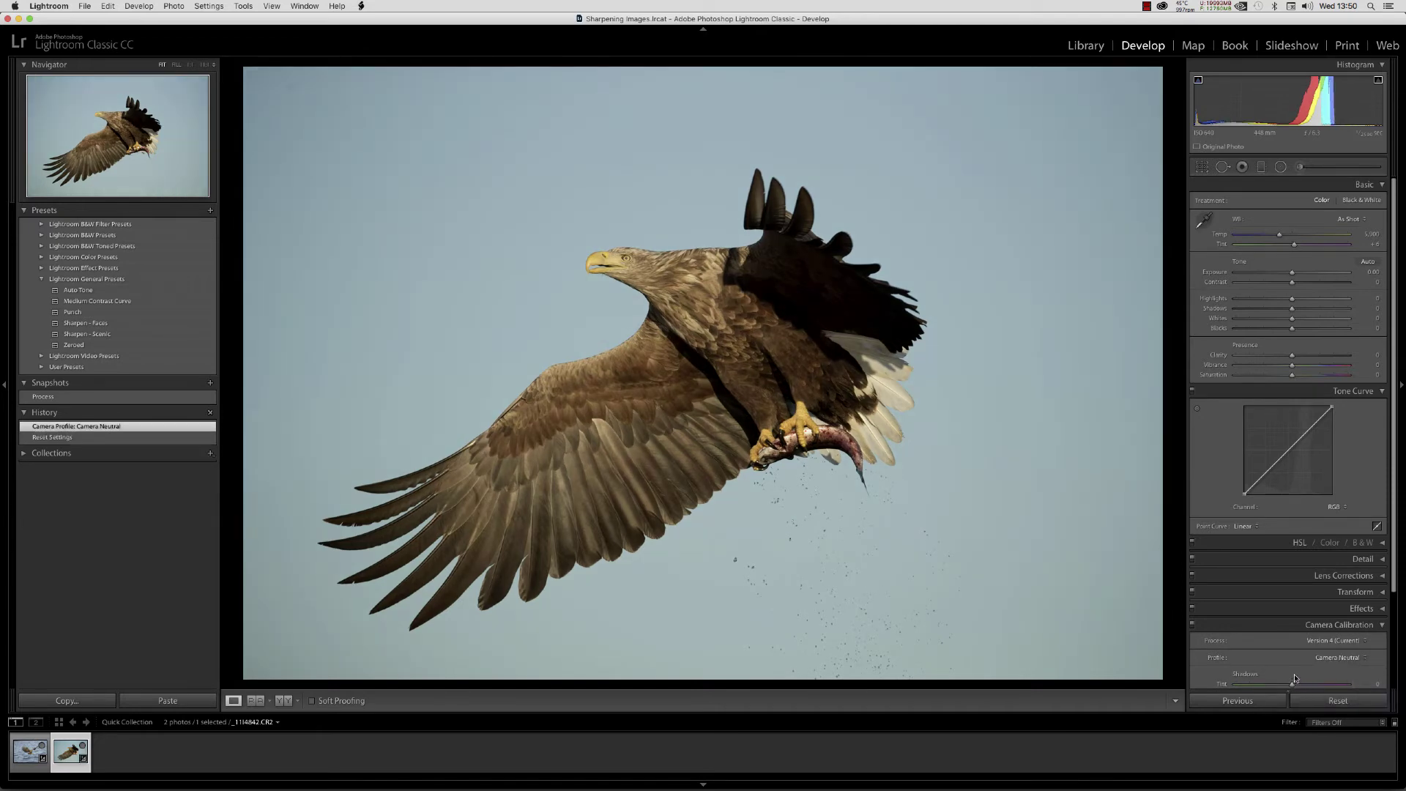
Set the photo's process version to Version 2 (2010) and apply the Zeroed general preset.
left_click(1327, 641)
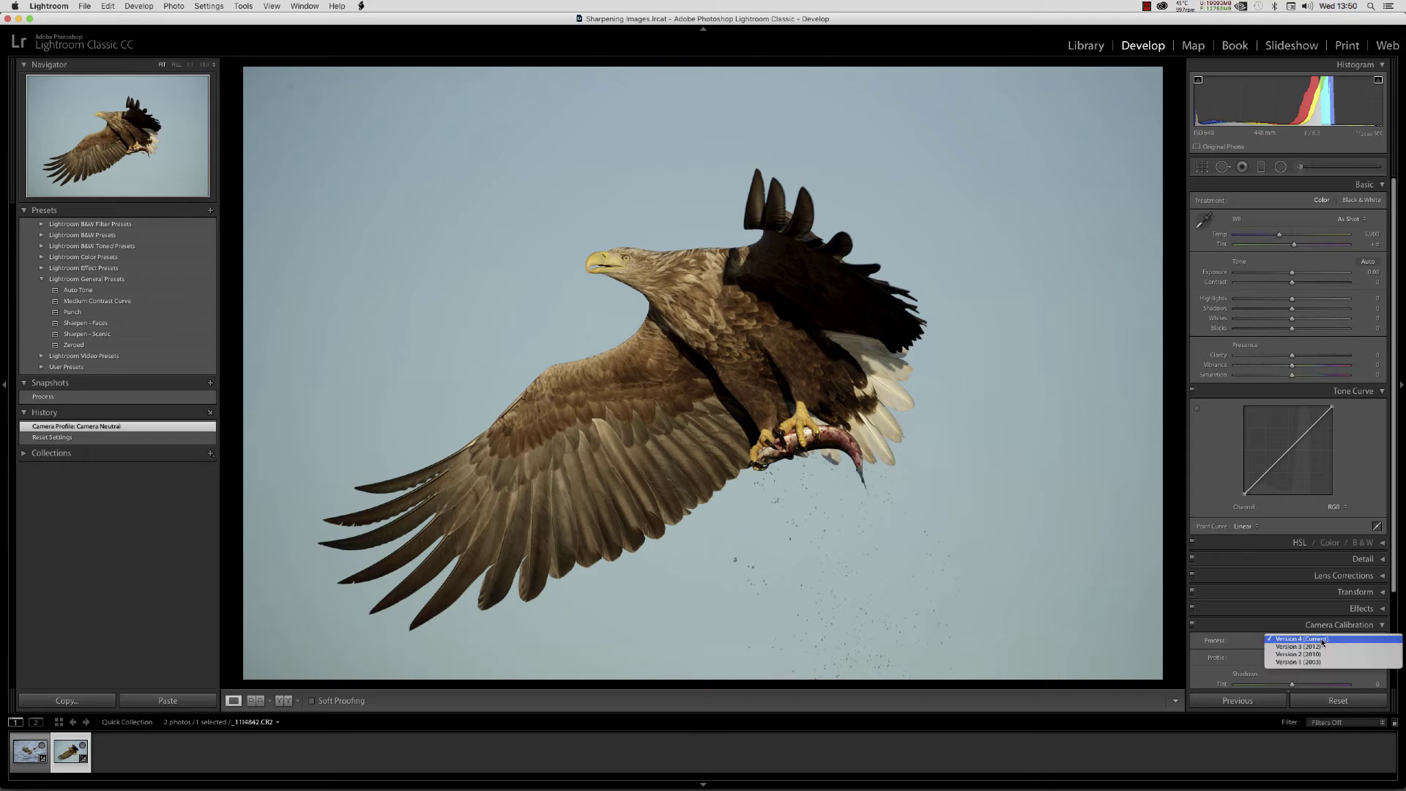
left_click(1309, 655)
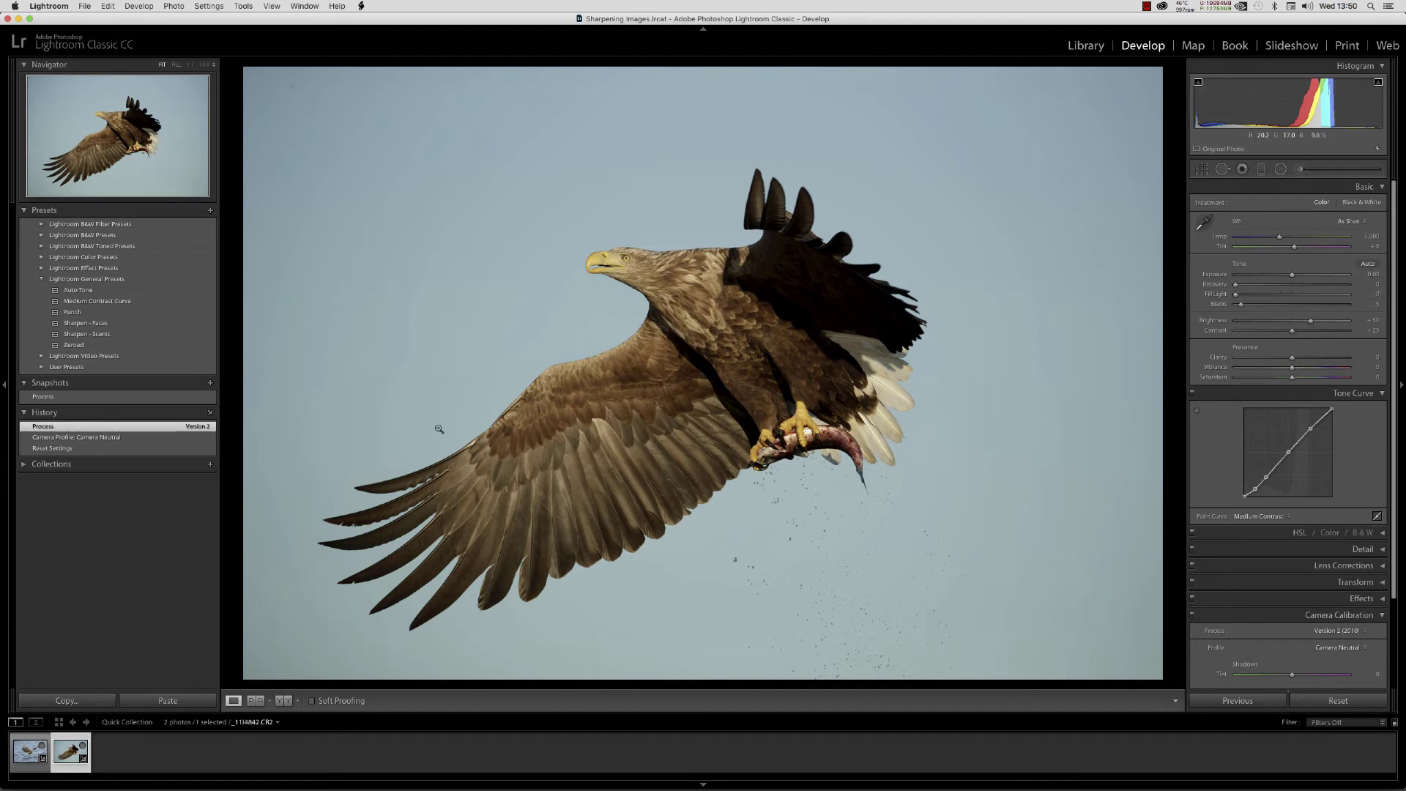
left_click(65, 348)
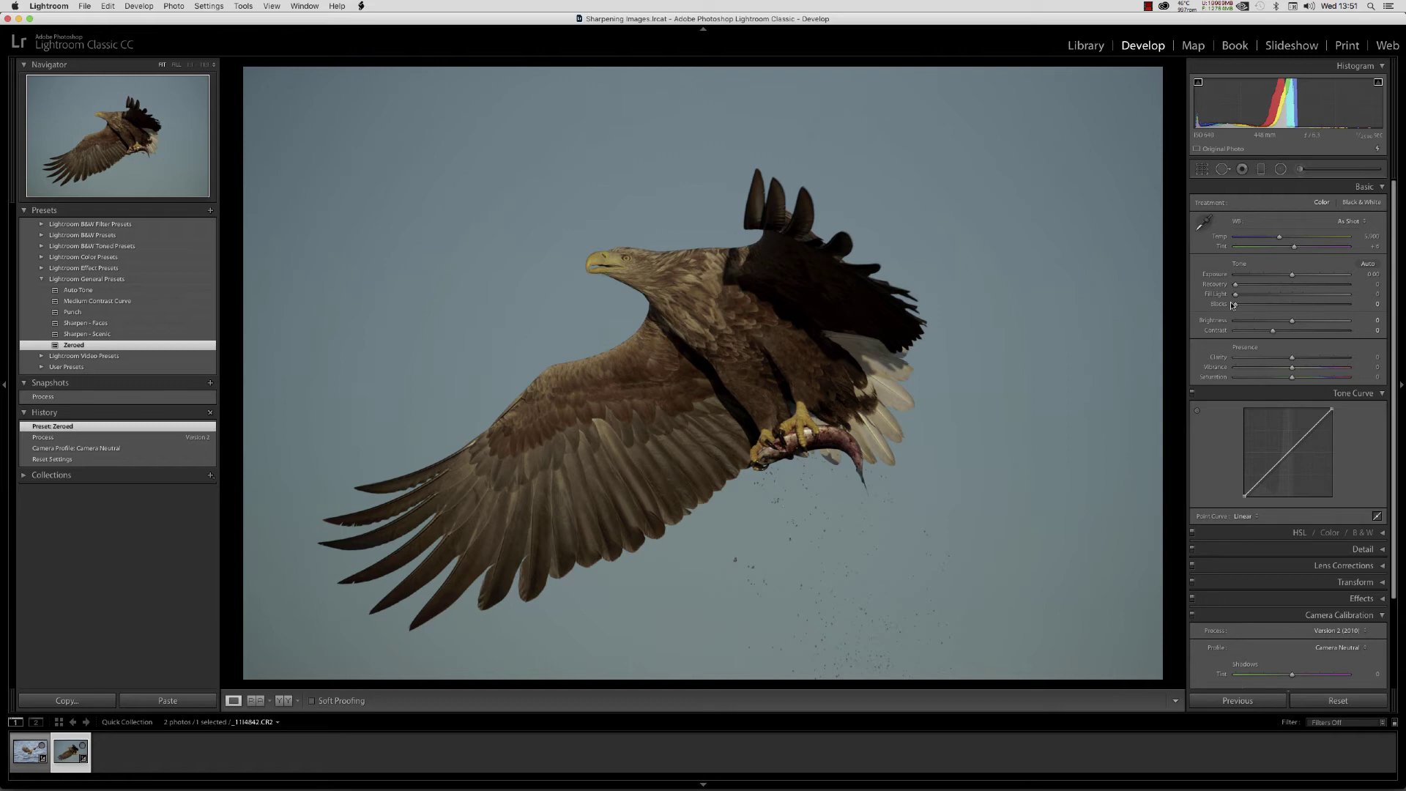
Update the zeroed photo's process version to Version 4 (Current).
left_click(1331, 633)
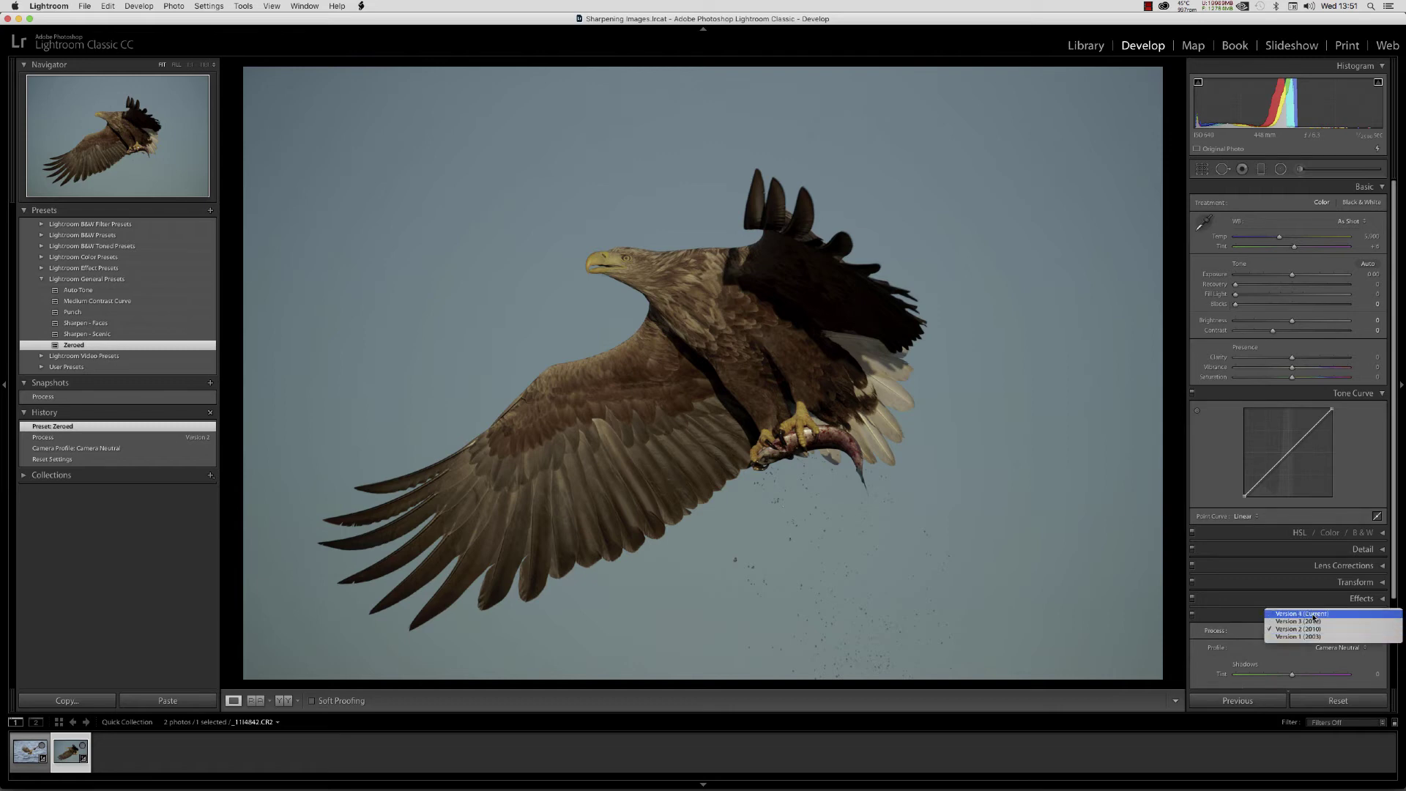
left_click(1312, 615)
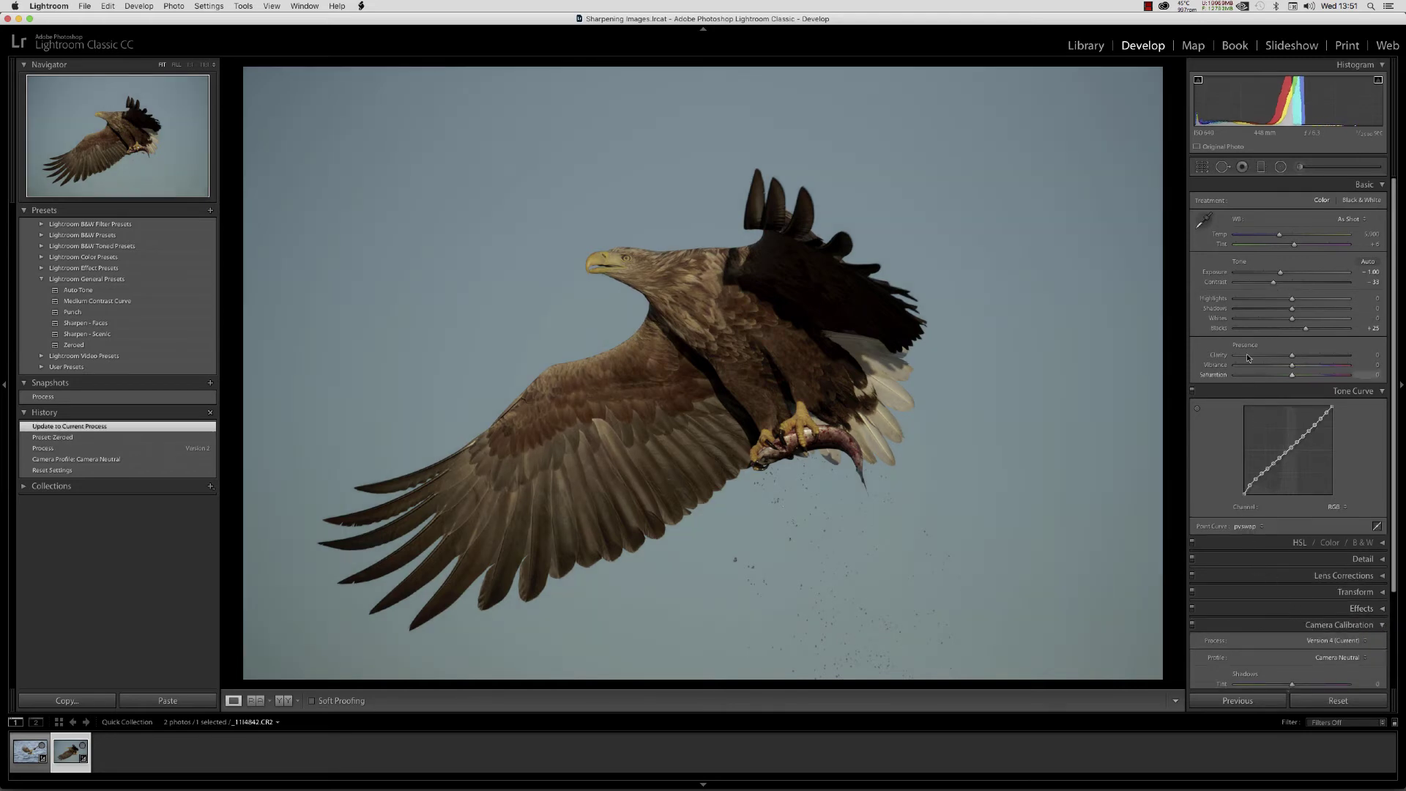
Enable Remove Chromatic Aberration in the photo's lens corrections.
left_click(1357, 579)
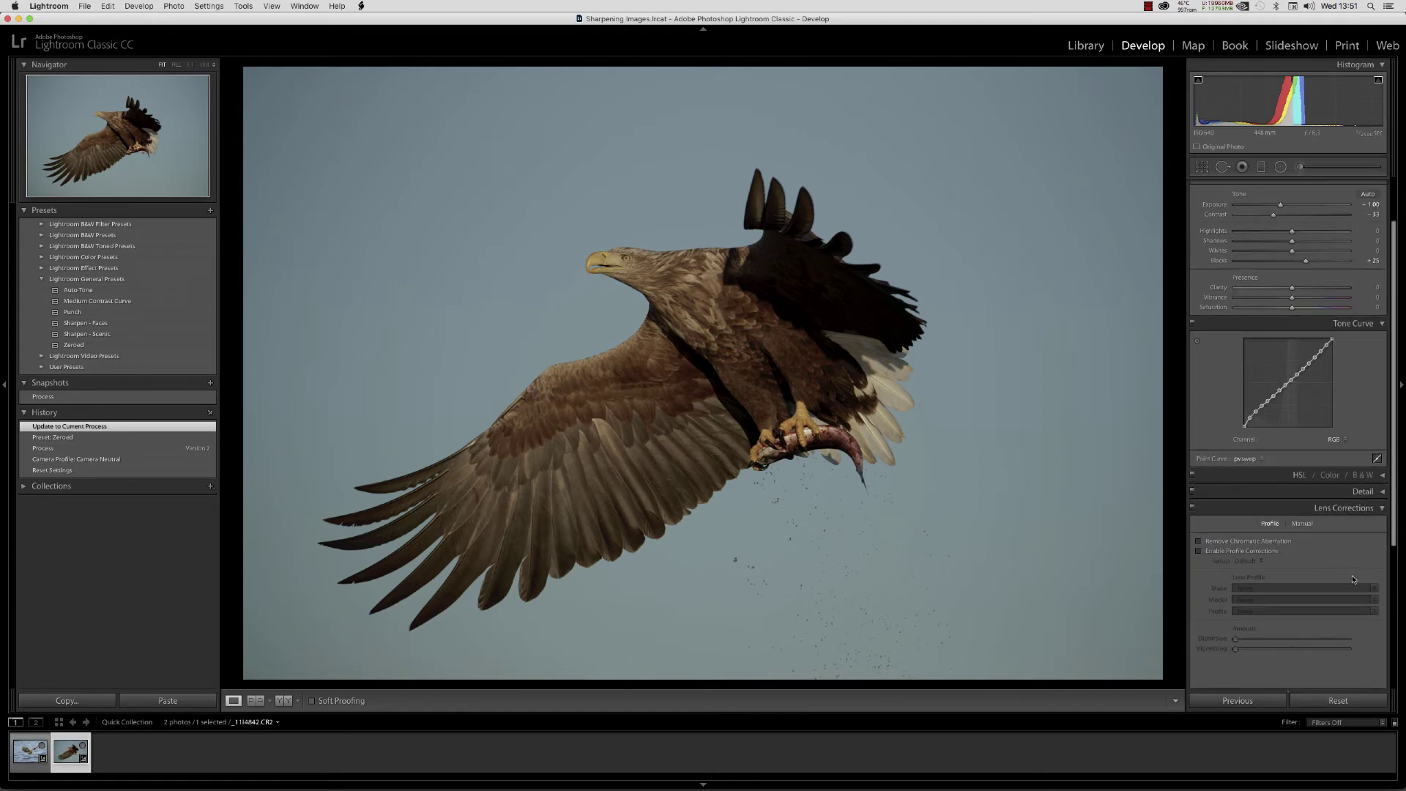
left_click(1199, 542)
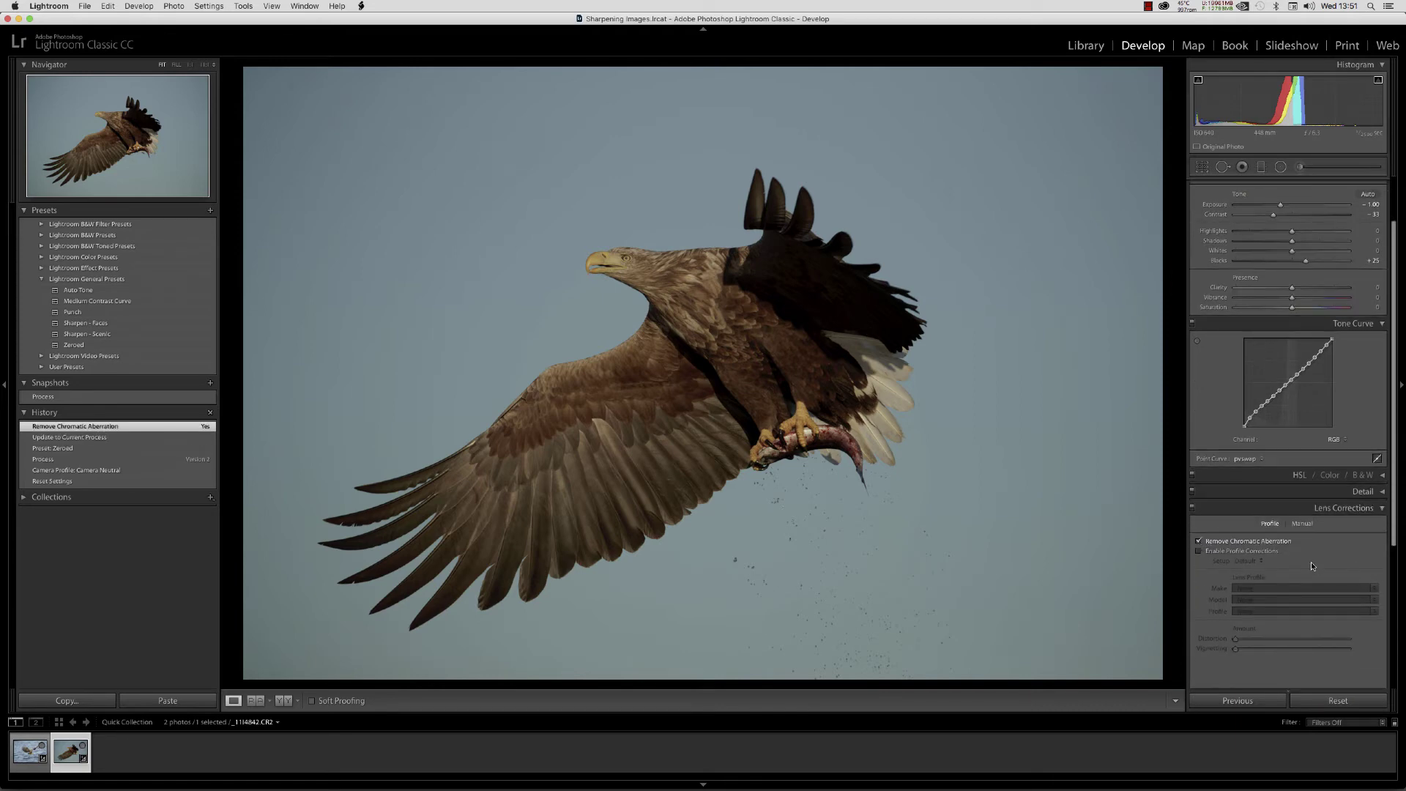
Restore the photo's color noise reduction and sharpening amounts to their defaults of 25.
left_click(1359, 492)
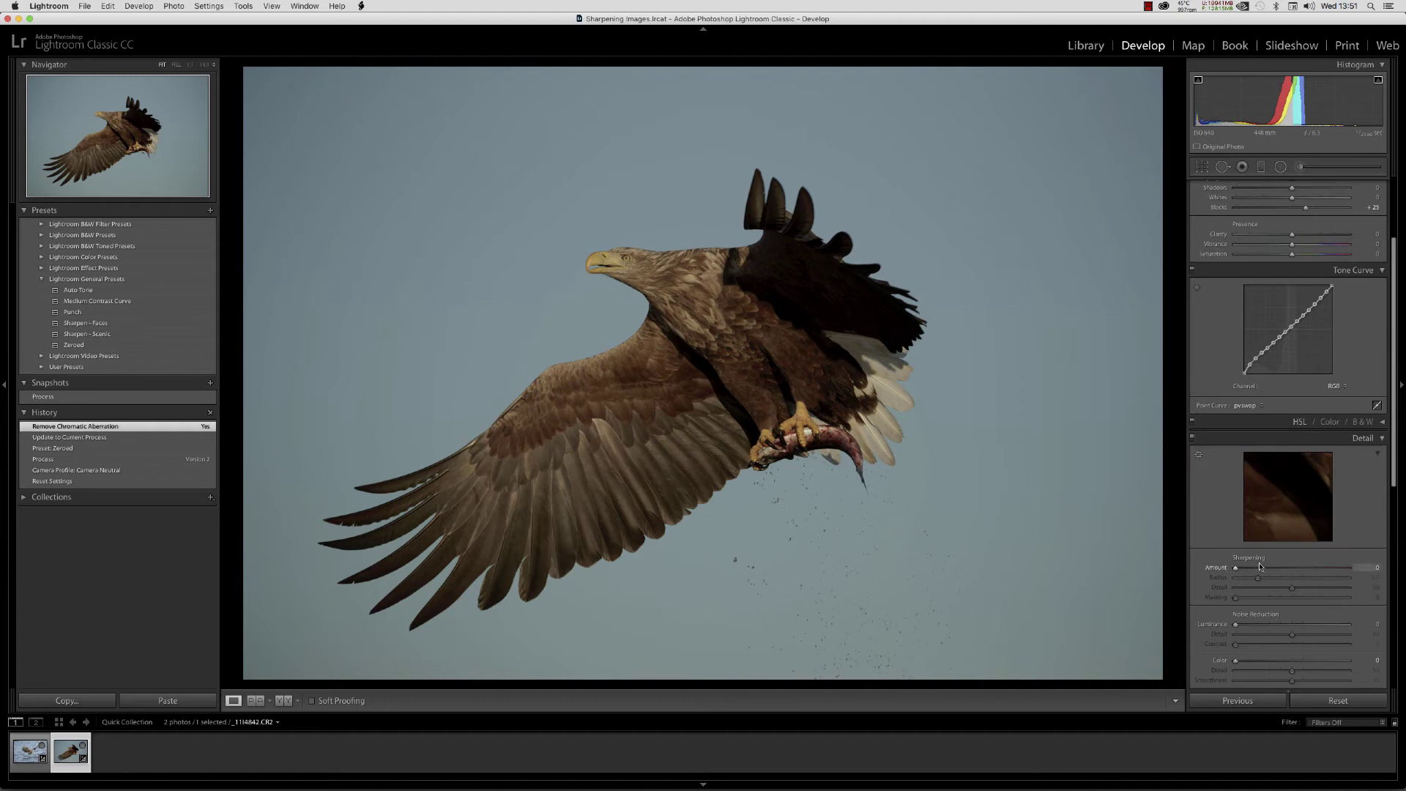
double_click(1220, 663)
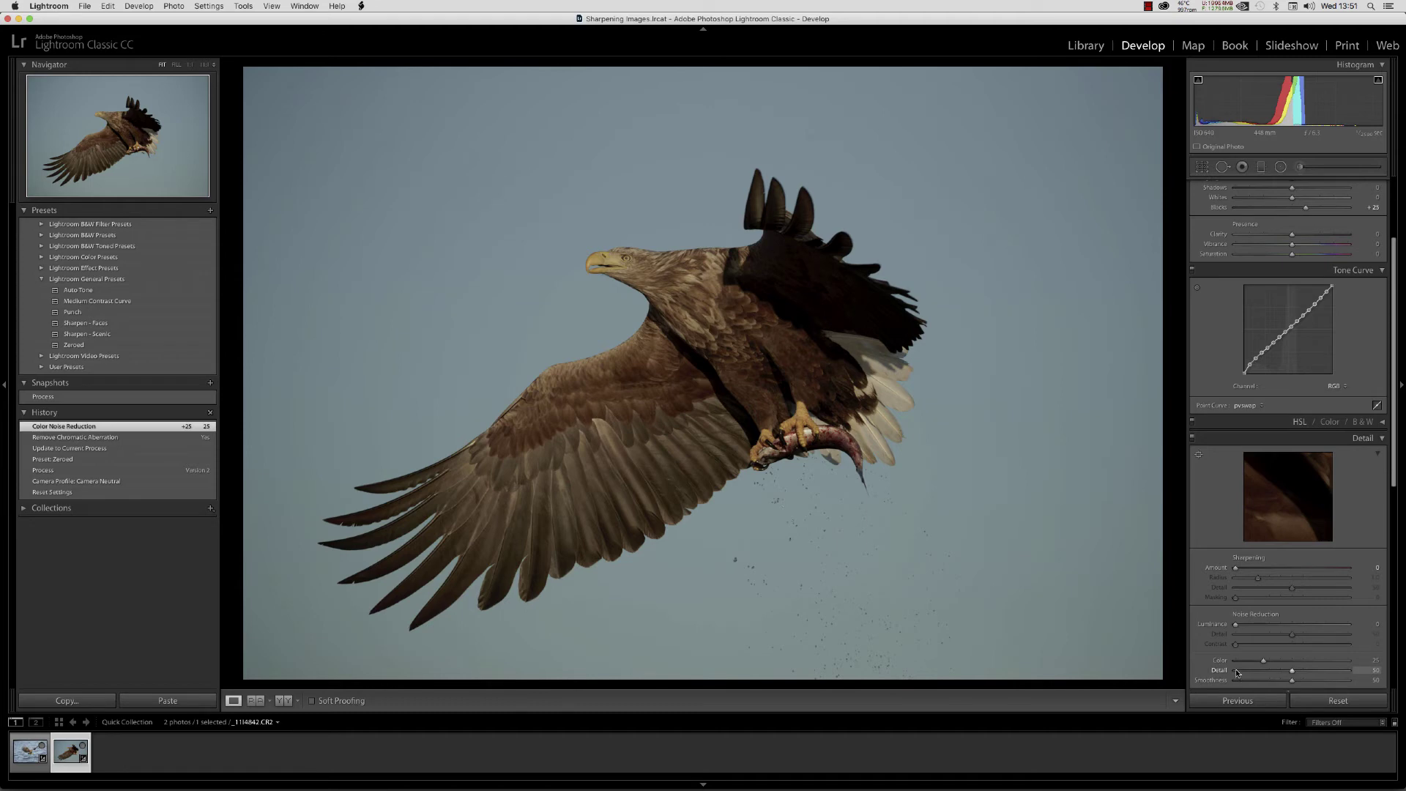
double_click(1212, 571)
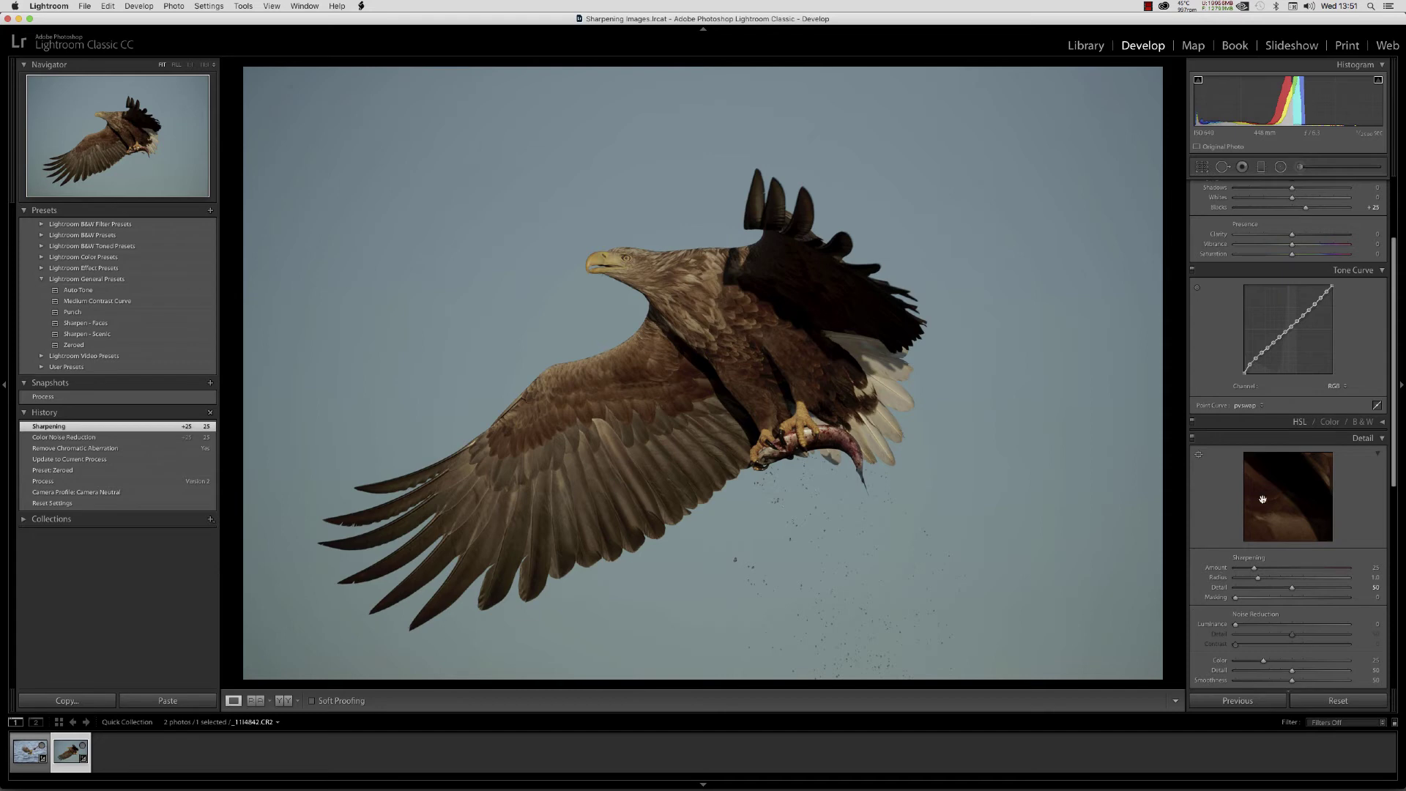
Reset the photo's exposure to 0 in the basic tone settings.
scroll(1391, 291, "up", 1)
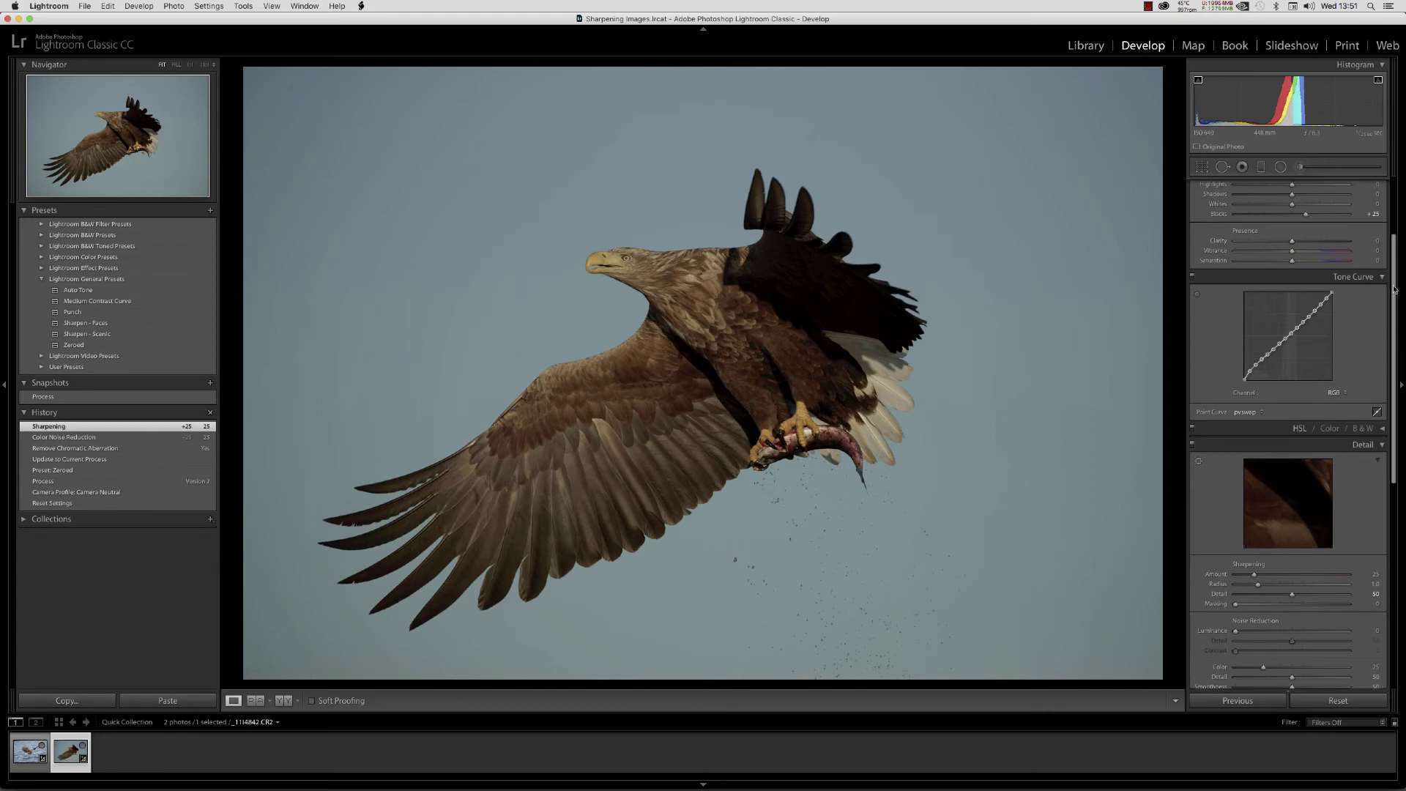
scroll(1391, 292, "up", 4)
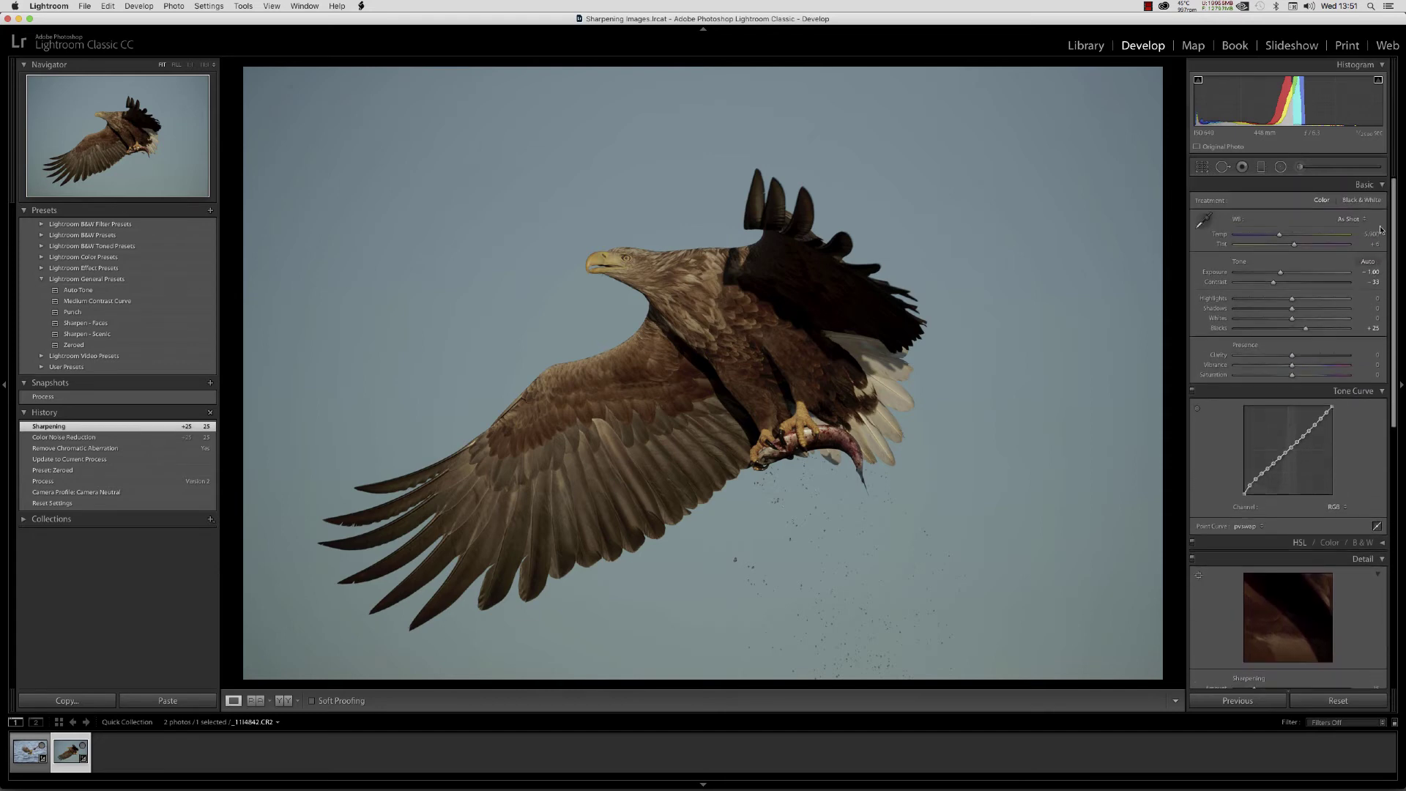
double_click(1209, 273)
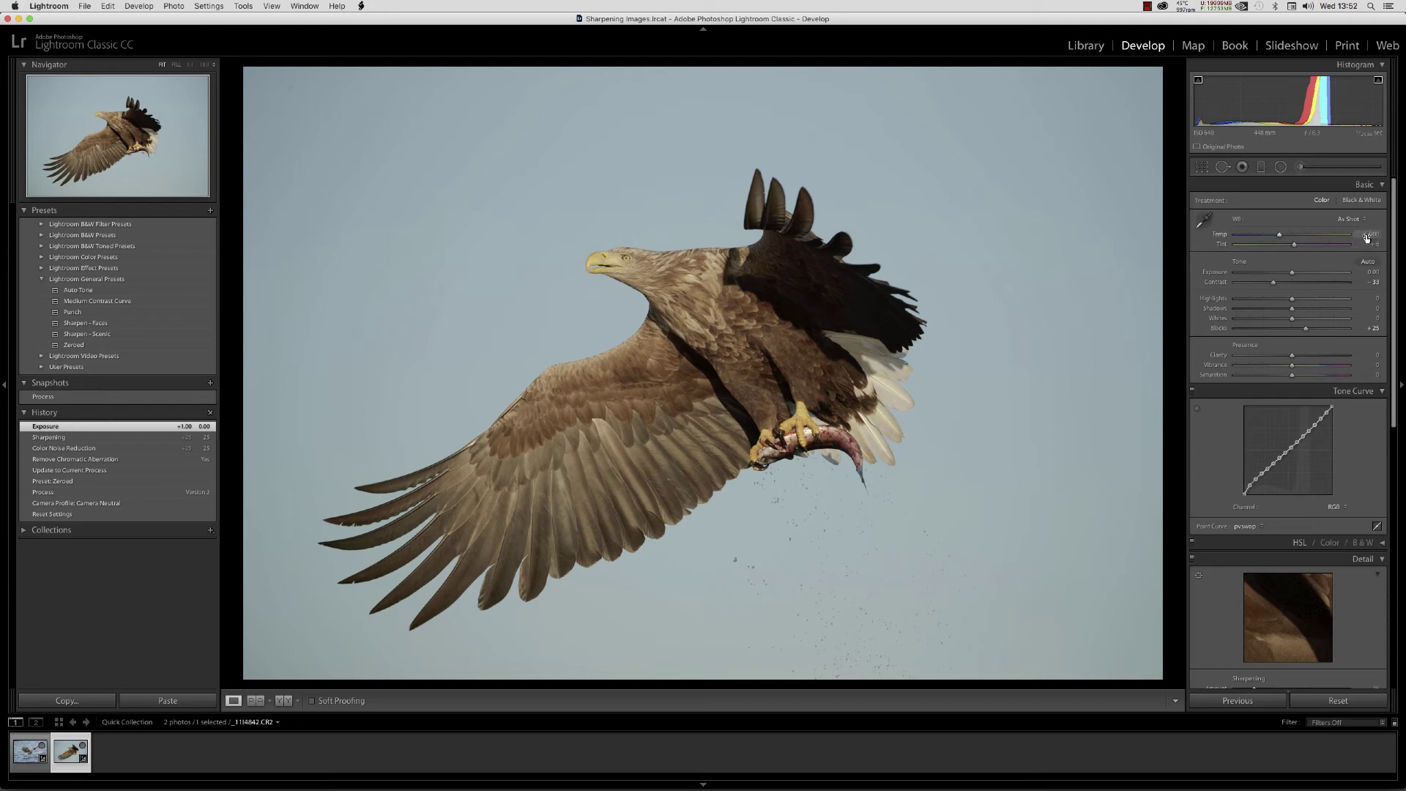
Set the photo's white balance temperature to 5300 and its tint to +1.
left_click(1366, 239)
type("5300")
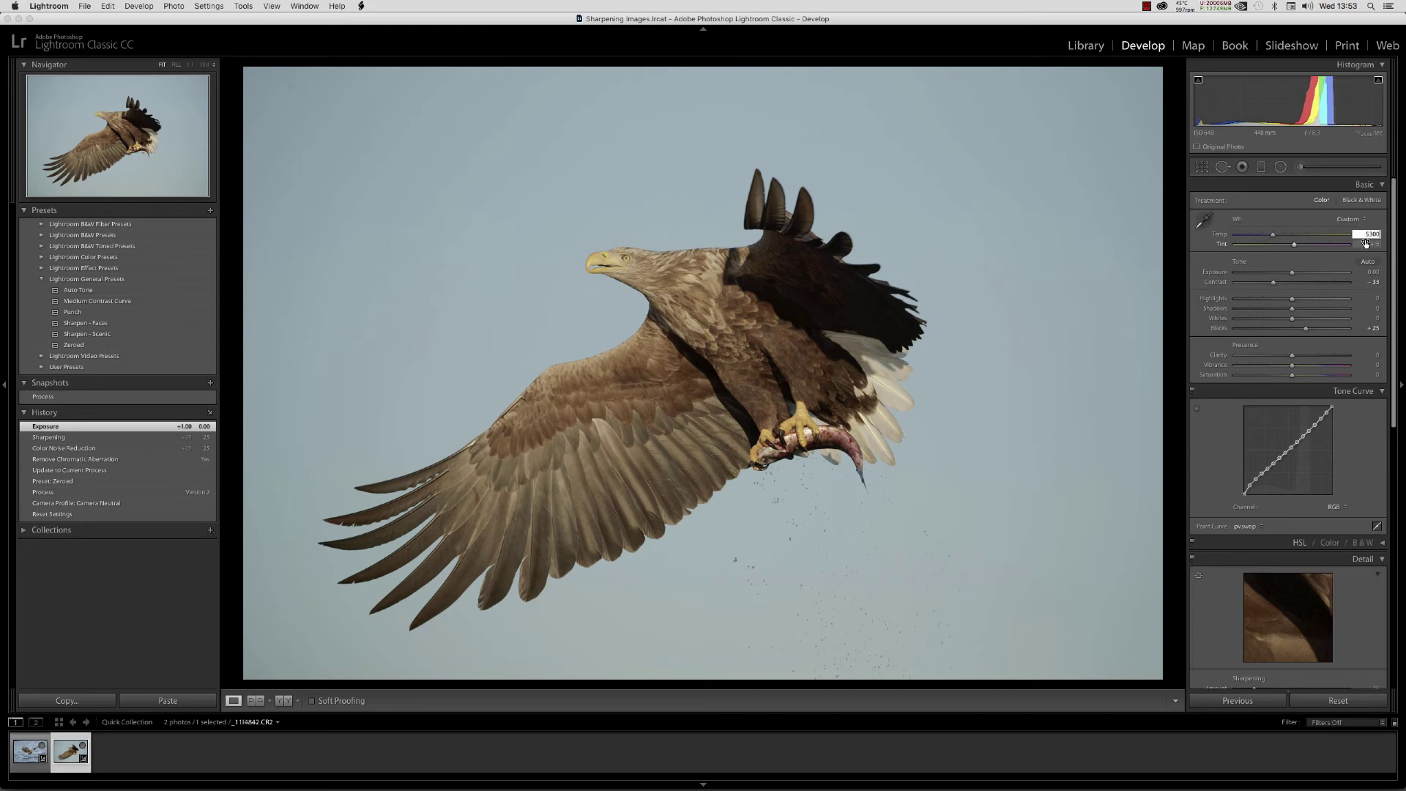
key("Return")
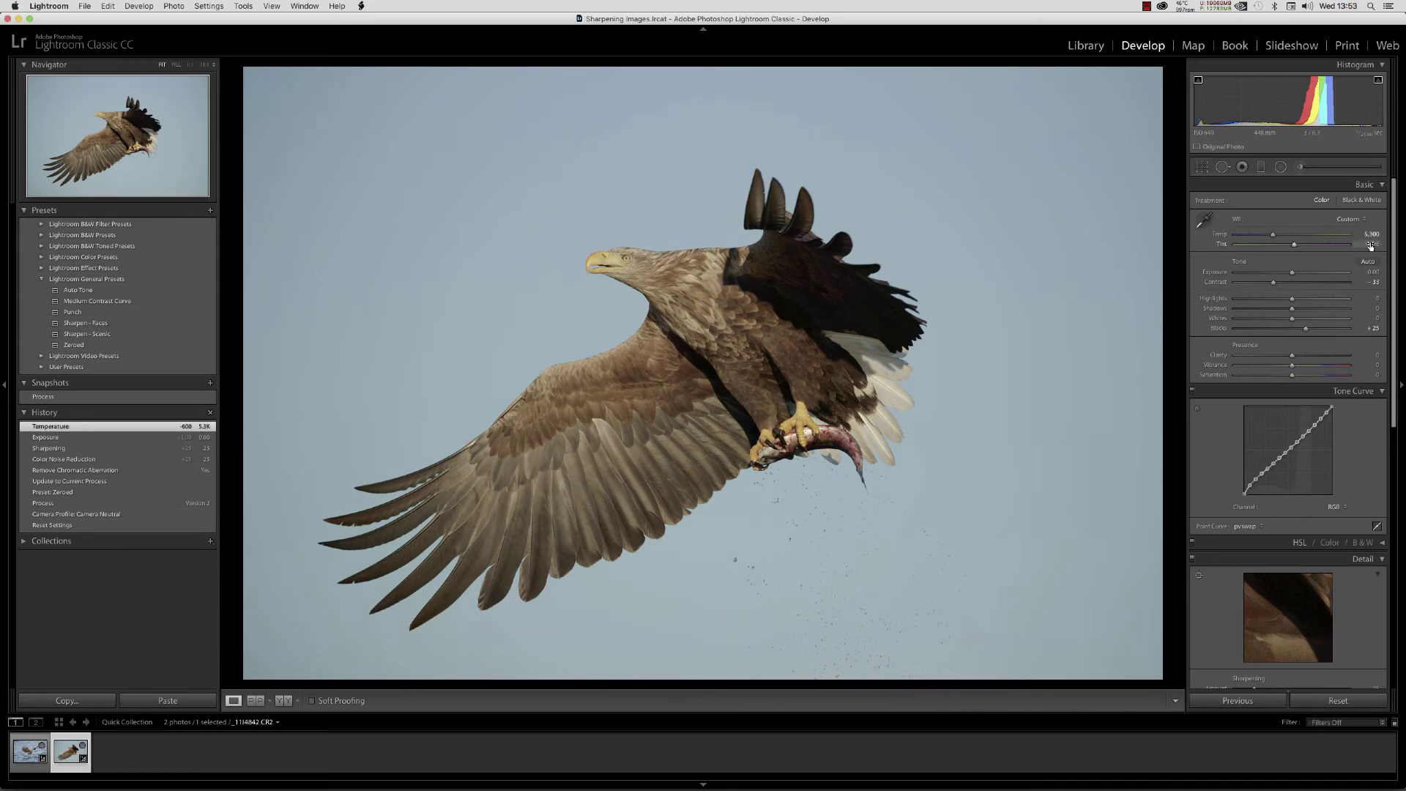
left_click(1370, 246)
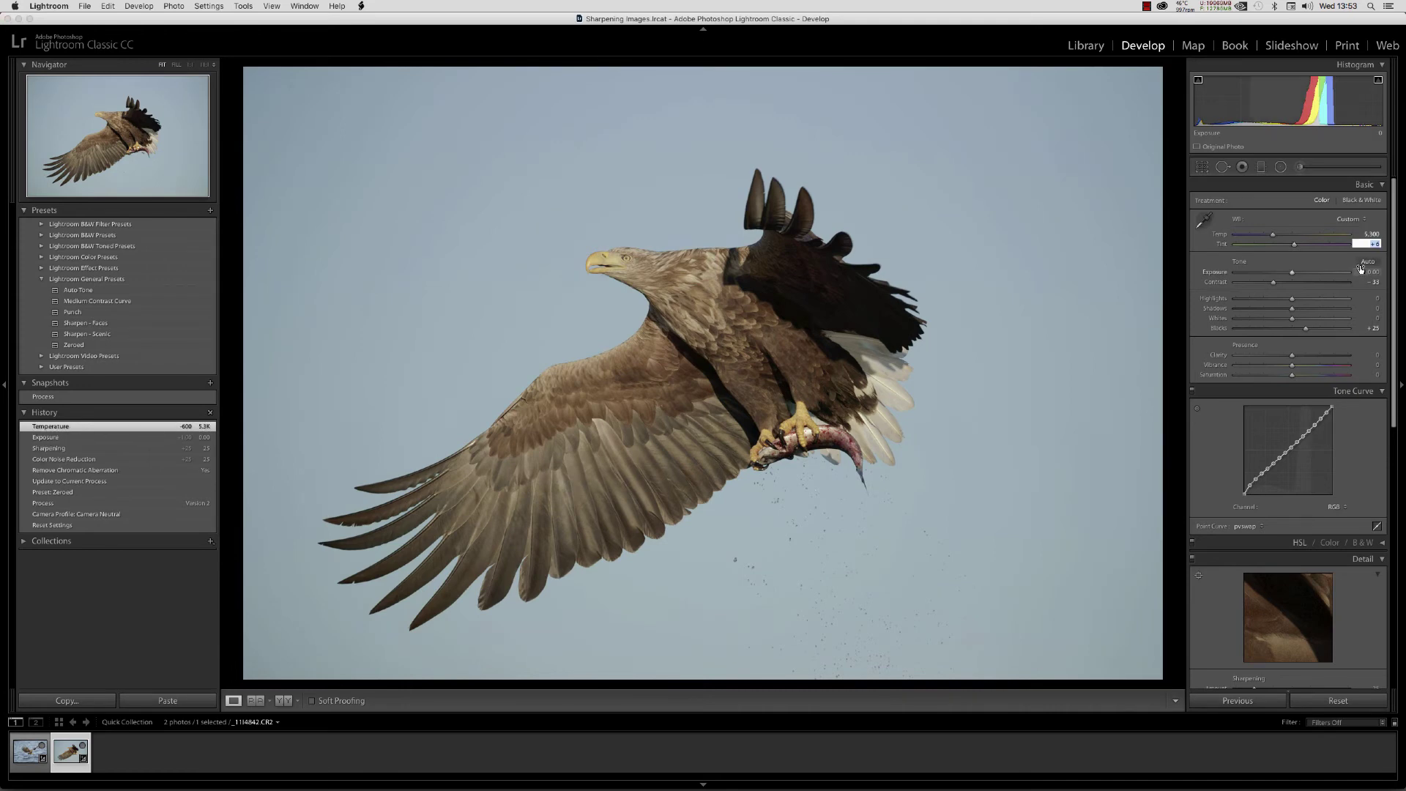
type("0")
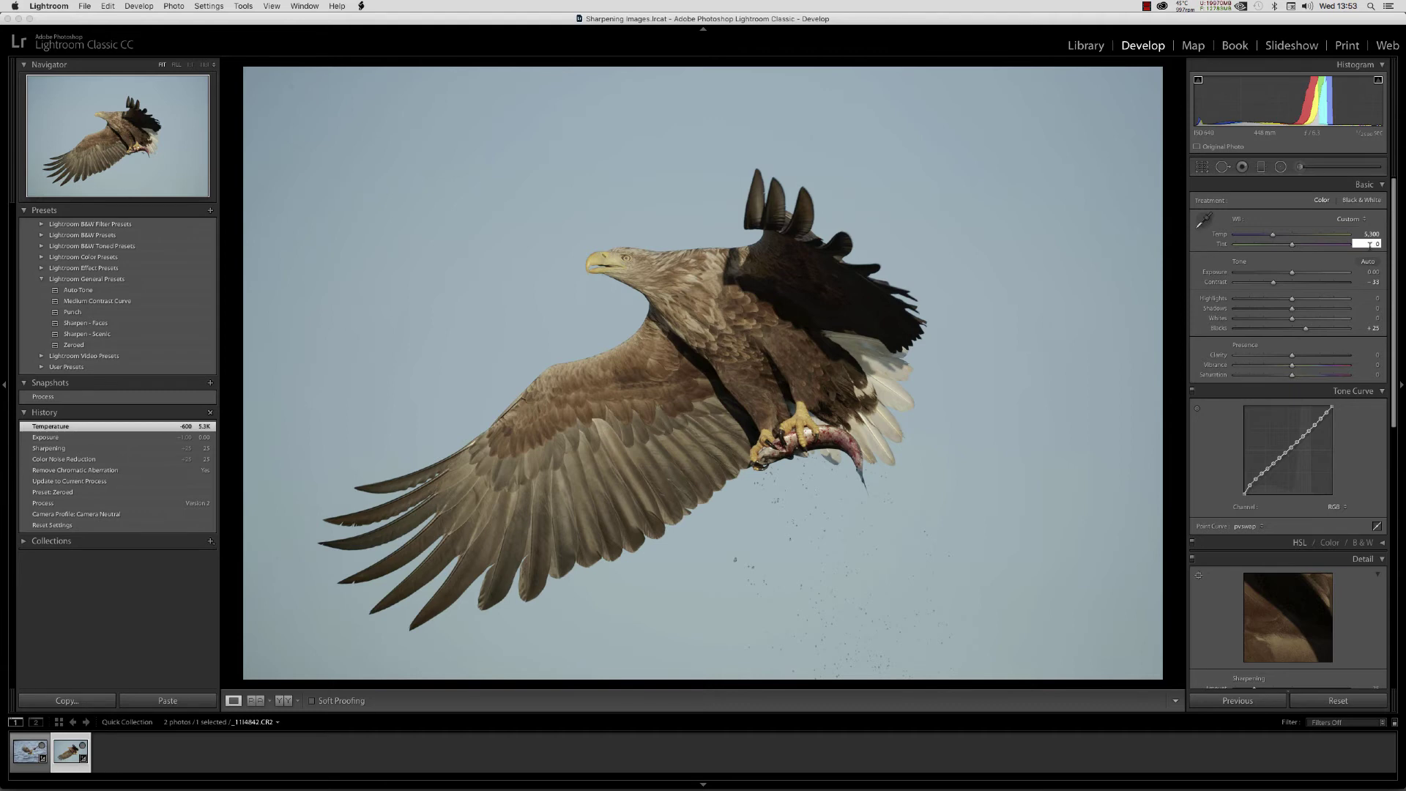
key("Return")
left_click(1368, 246)
left_click_drag(1377, 245, 1365, 244)
type("1")
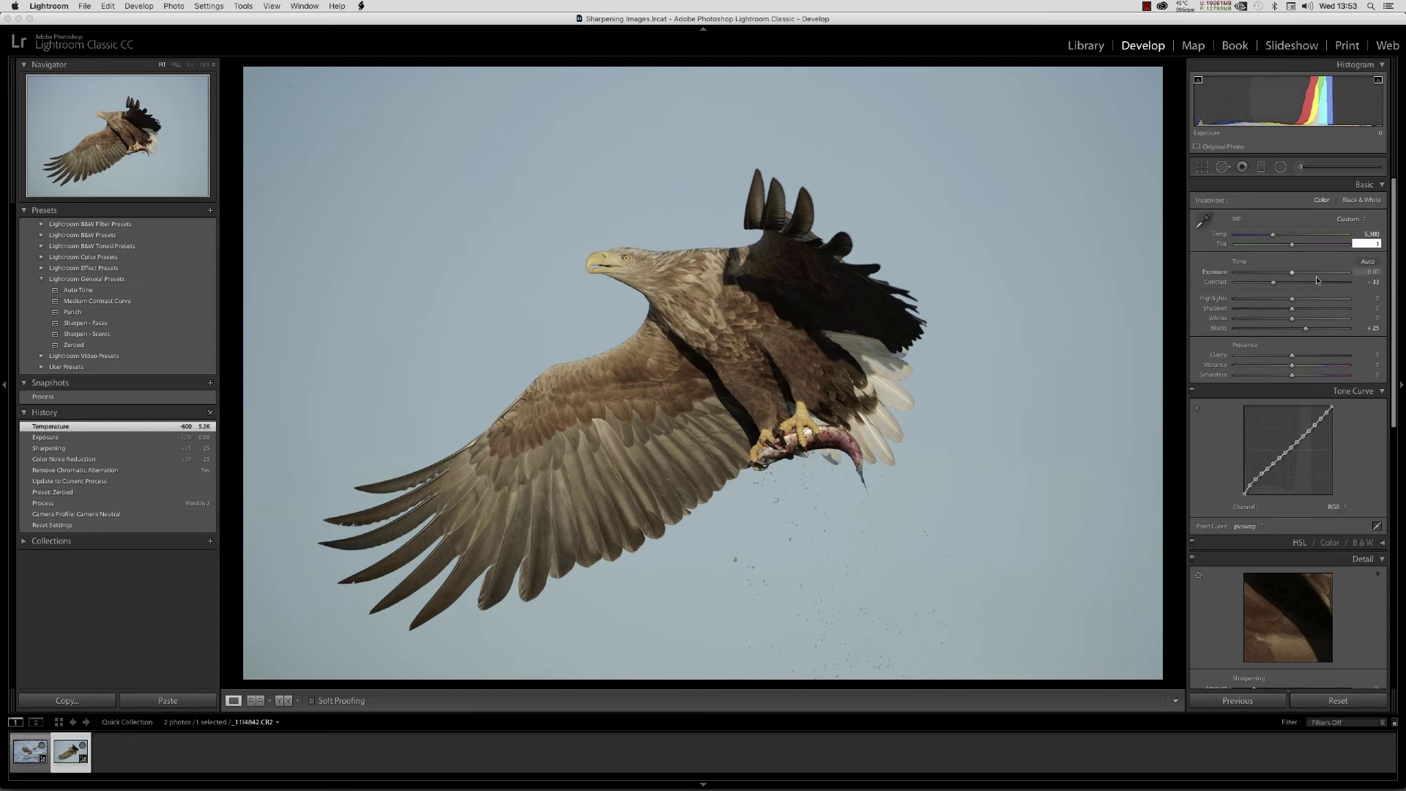
Set the photo's exposure to +0.35 and reset the contrast to 0.
left_click(1369, 273)
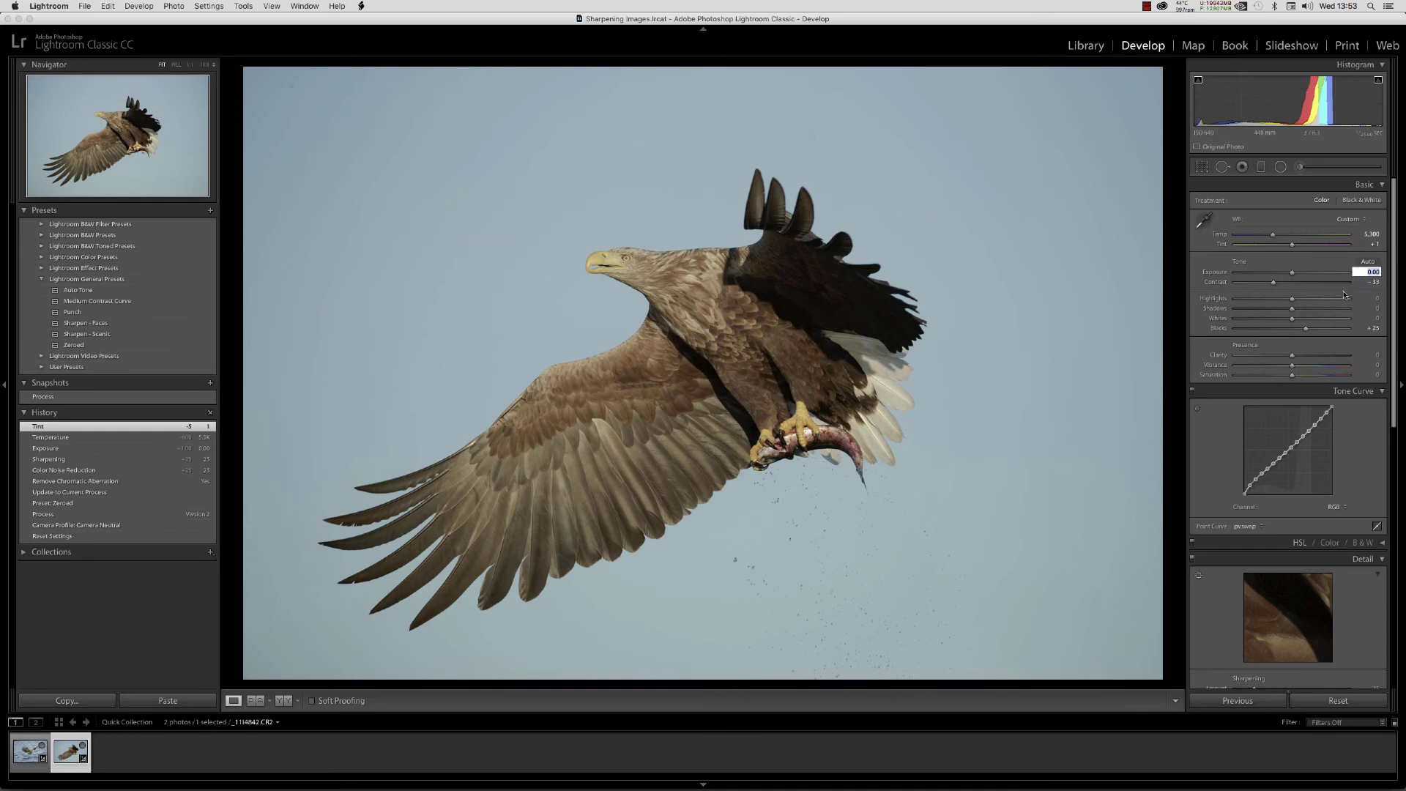
key("Up")
key("Up")
key("Up")
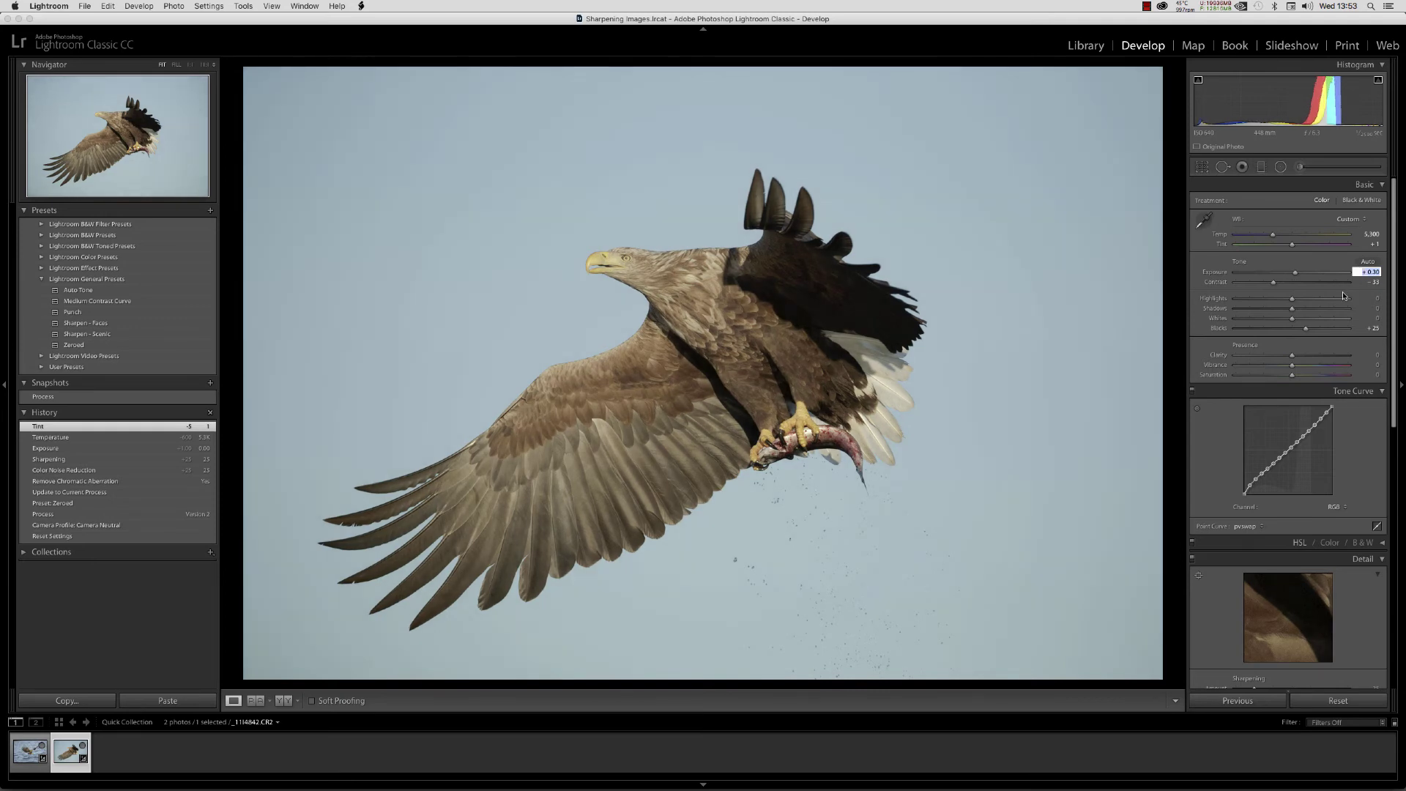
key("Up")
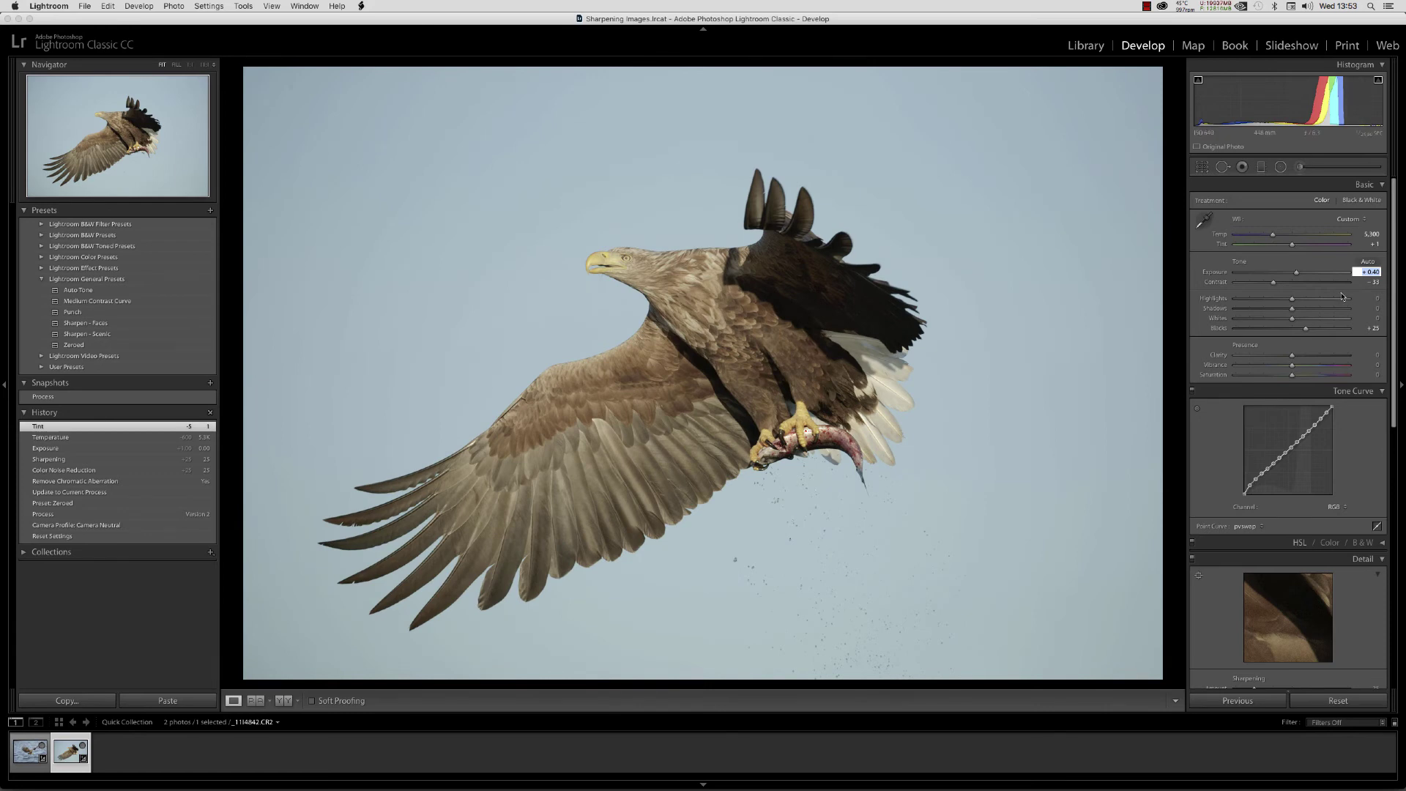
type("0.35")
key("Return")
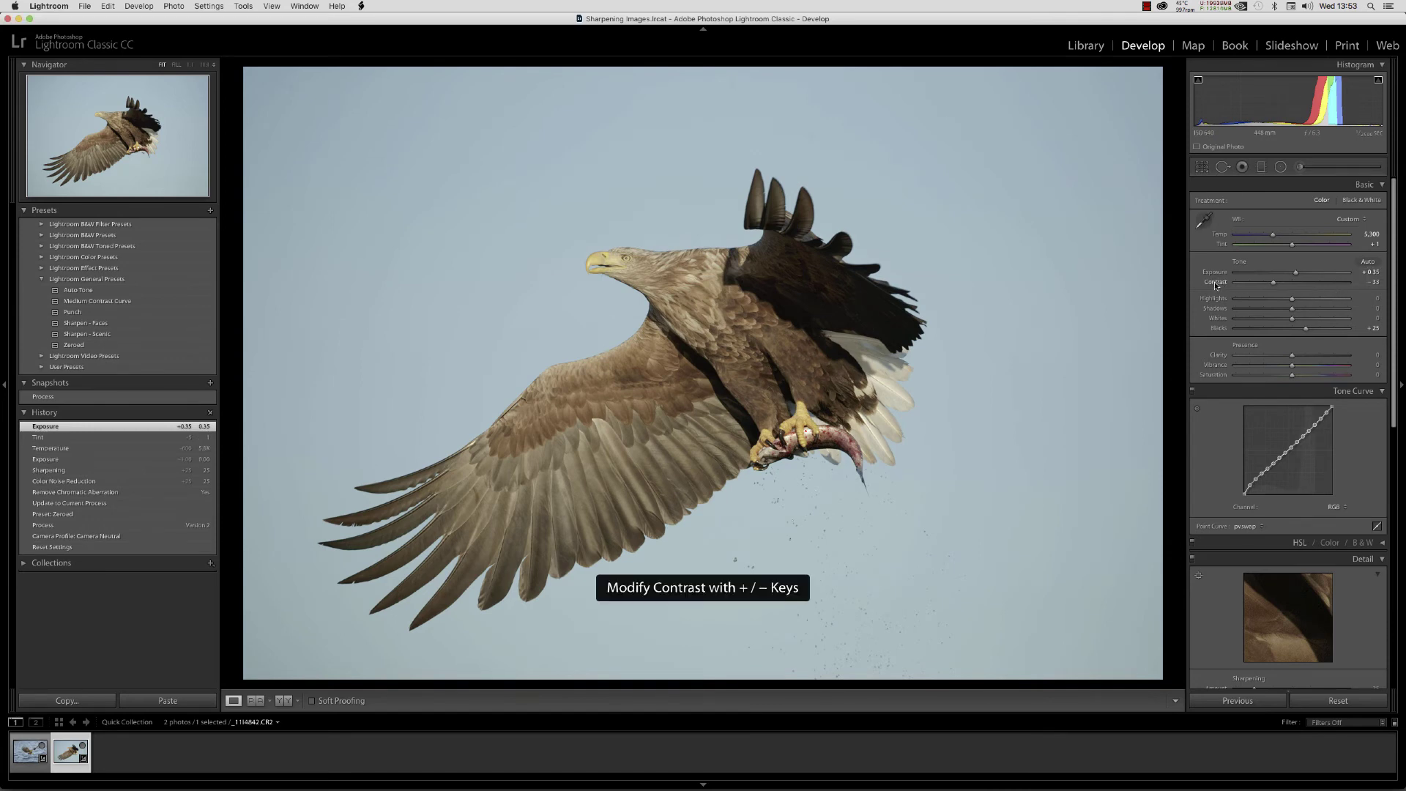
double_click(1217, 289)
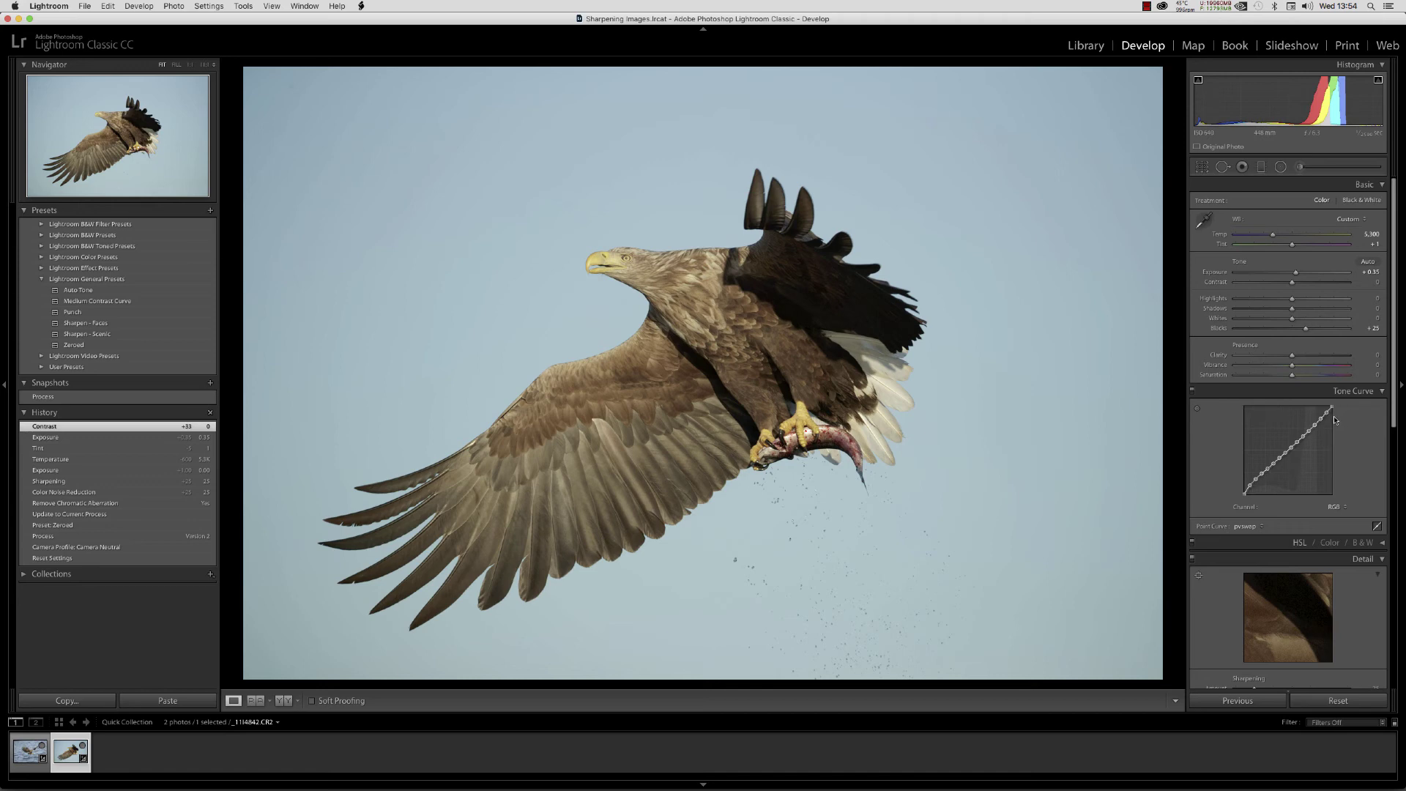
Compare the Linear point curve with the pvswap curve, ending back on pvswap.
left_click(1259, 526)
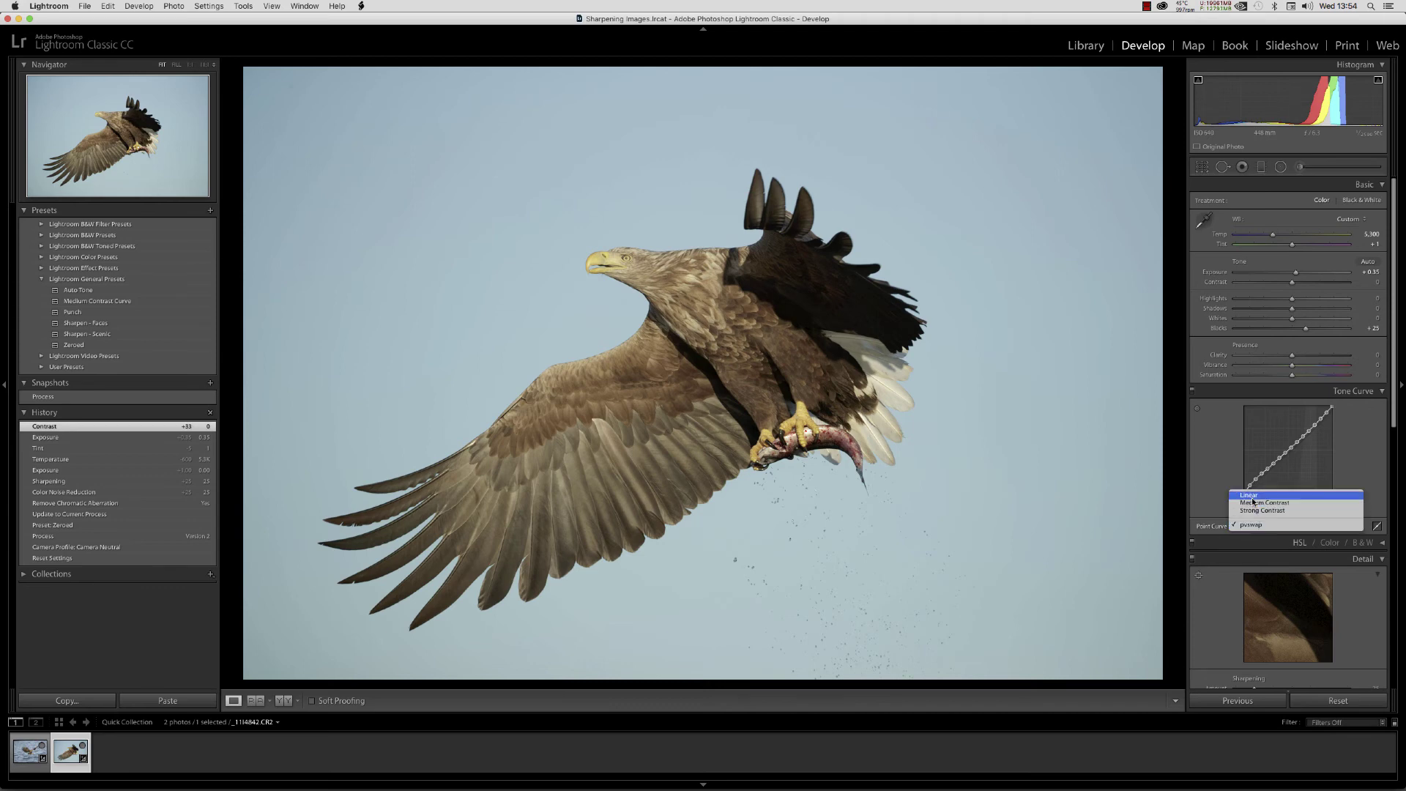
left_click(1250, 496)
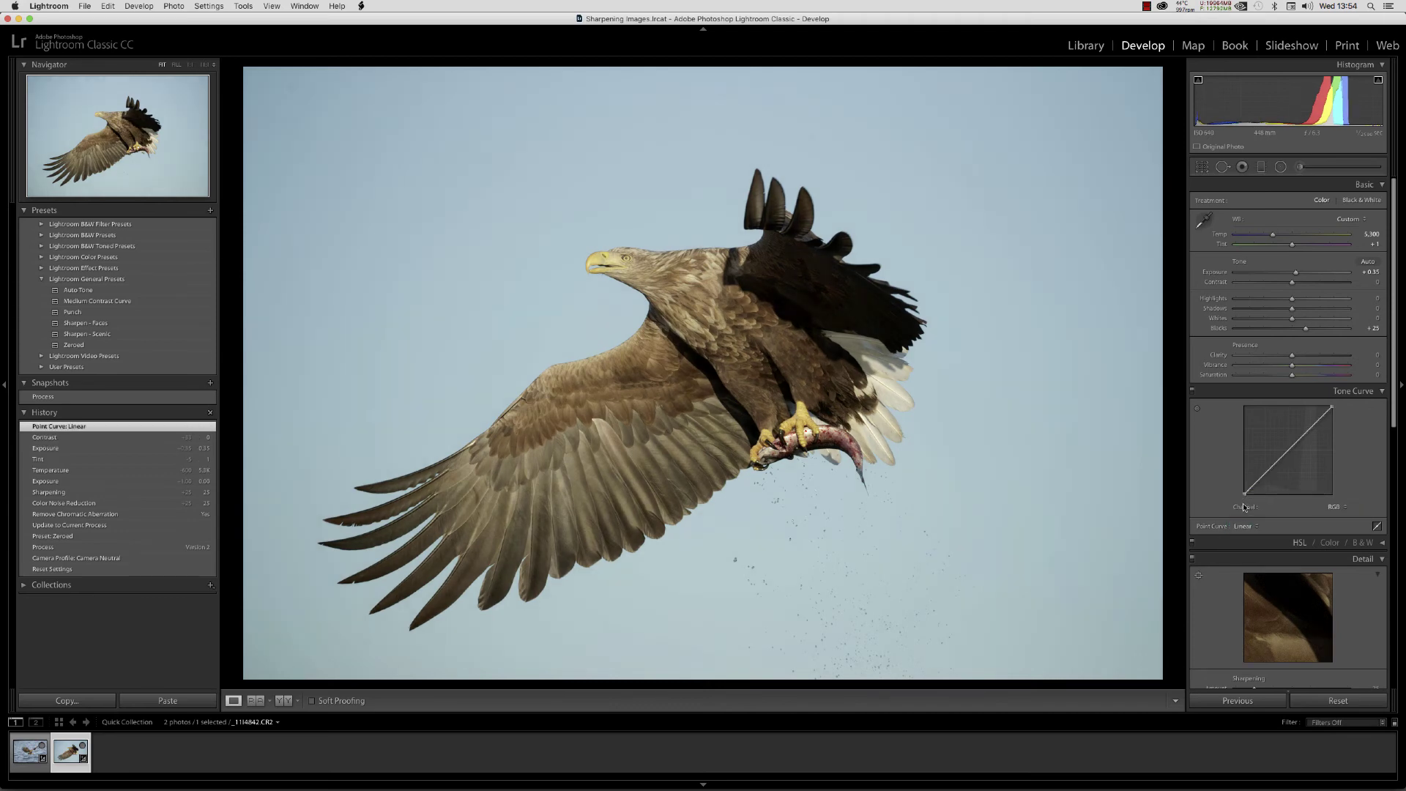
left_click(1252, 527)
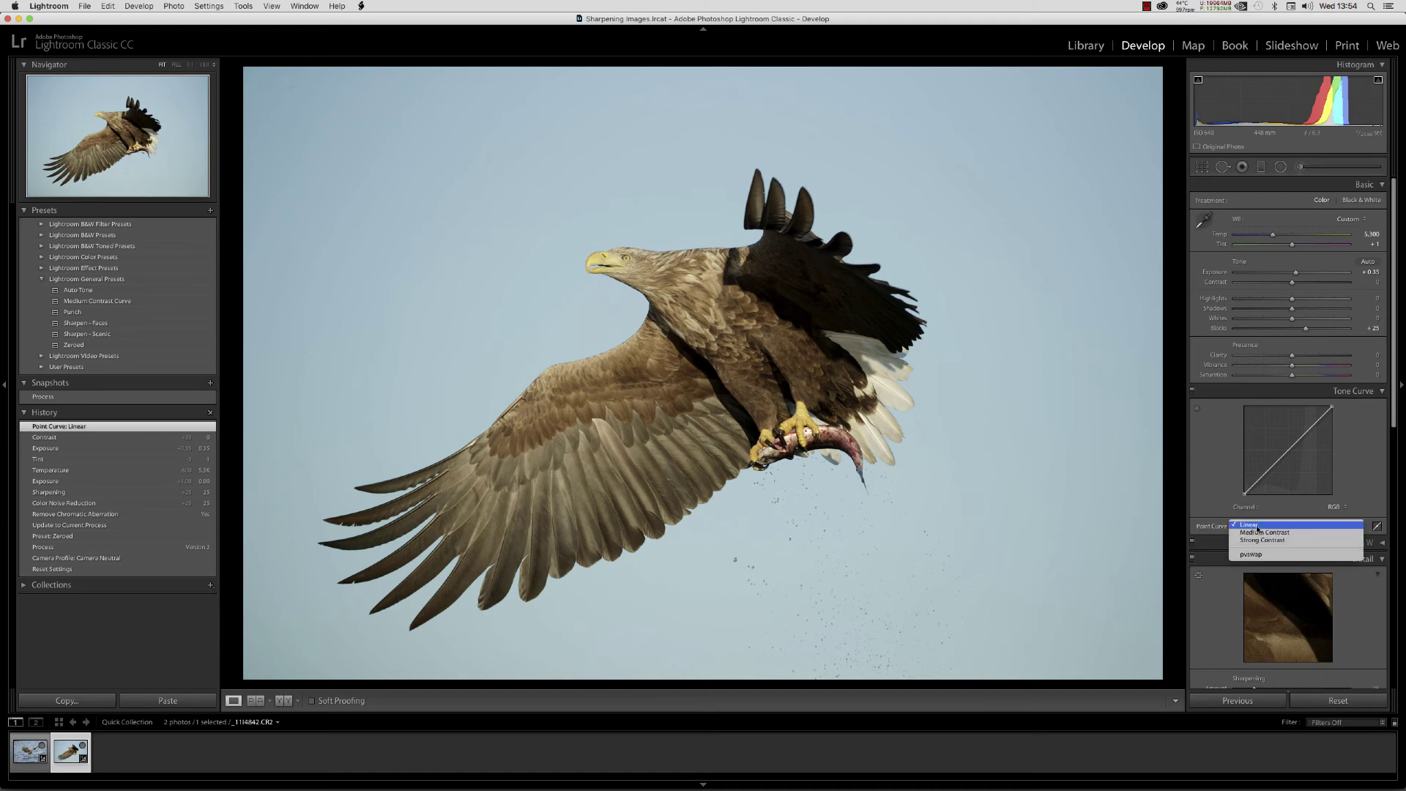
left_click(1249, 555)
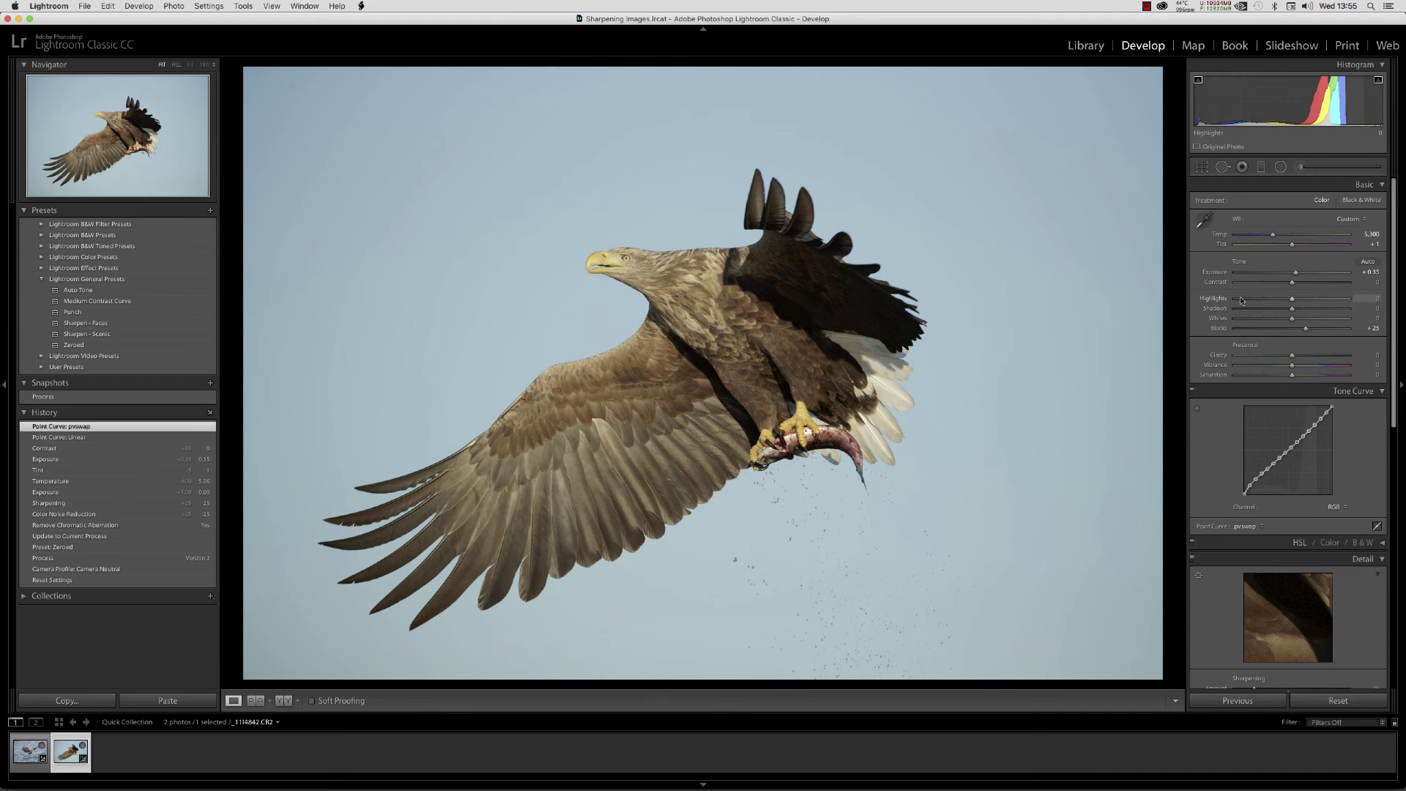
Raise the photo's shadows to +30.
left_click(1373, 310)
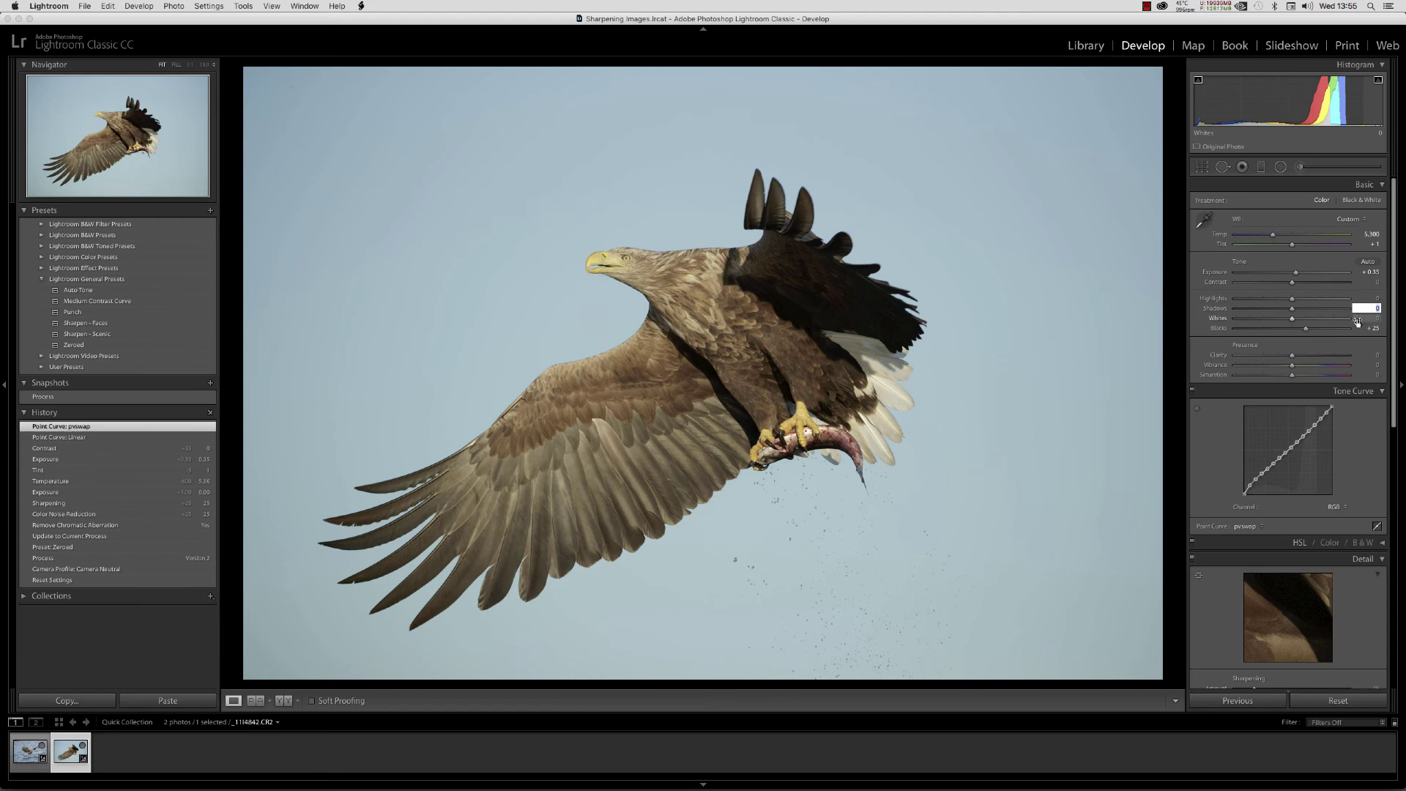
type("2")
key("Return")
key("Up")
key("Up")
key("Up")
type("30")
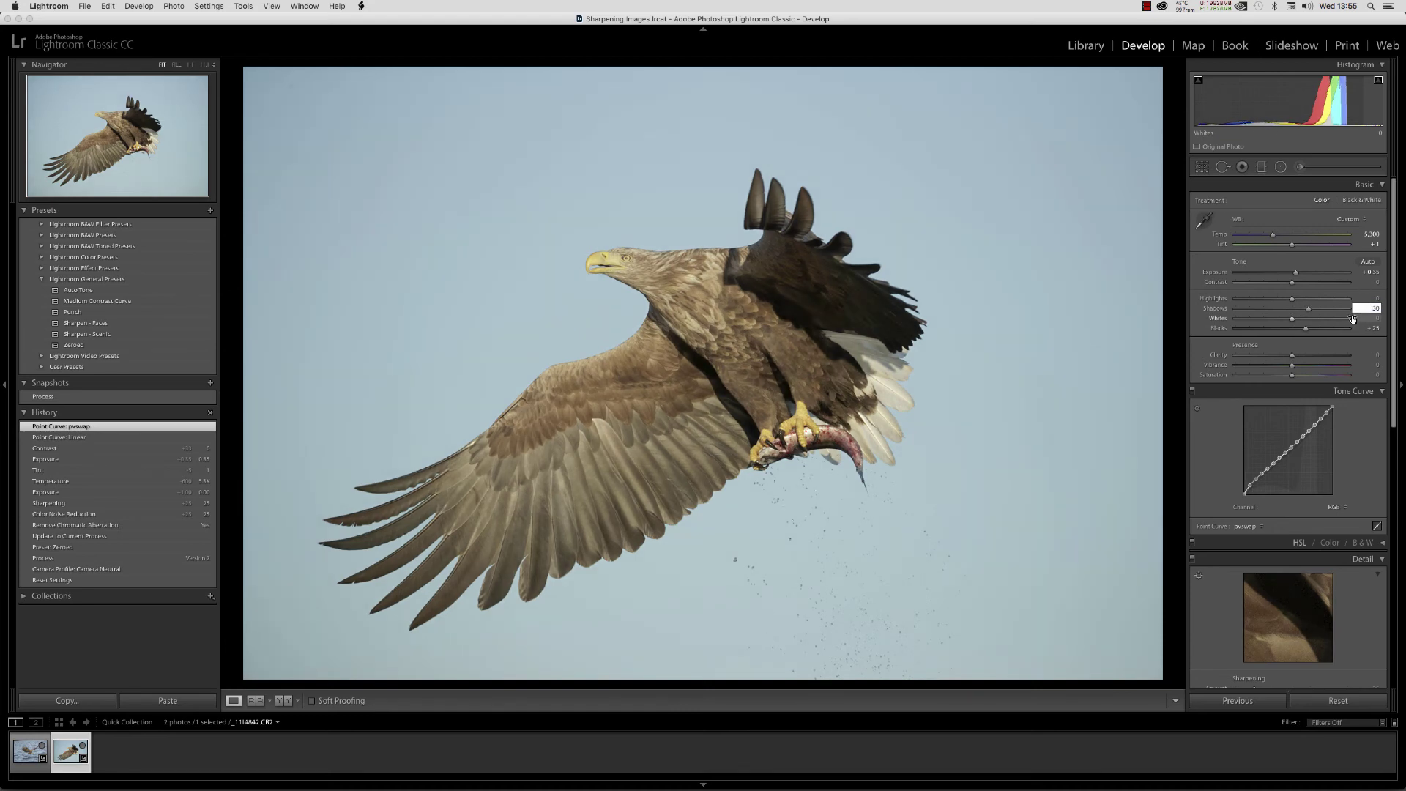
key("Return")
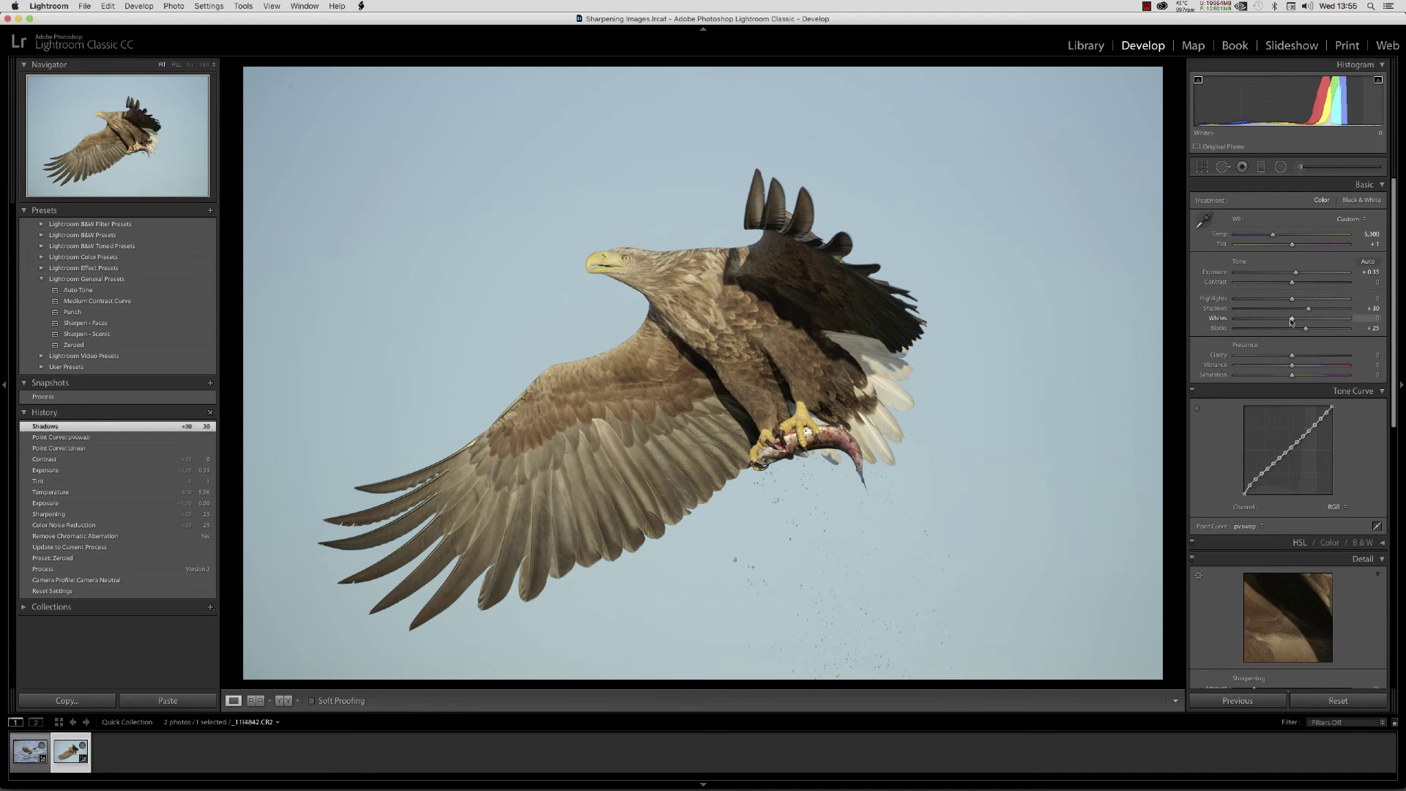
Raise the photo's whites to +23 and its clarity to +12.
left_click_drag(1292, 320, 1304, 320)
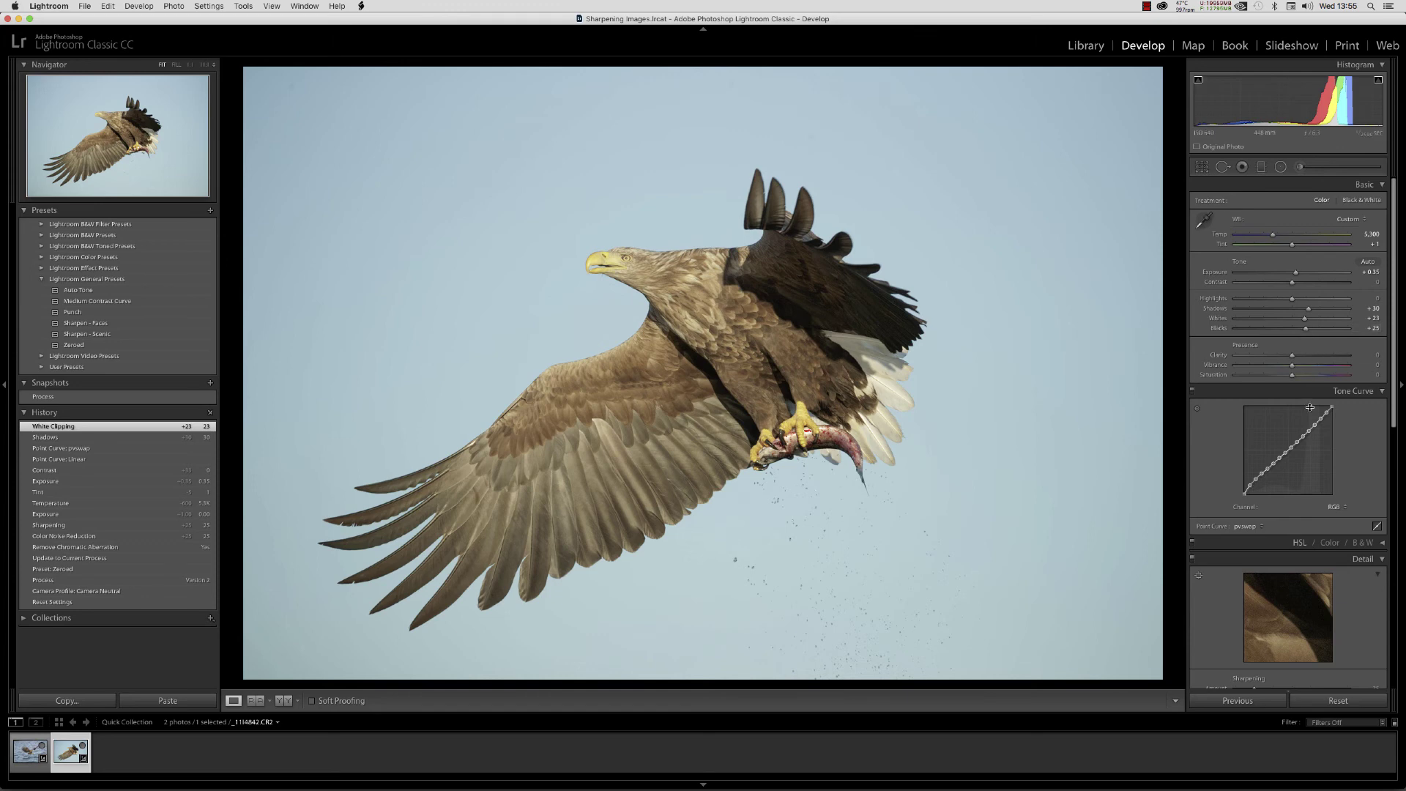
left_click_drag(1292, 358, 1299, 359)
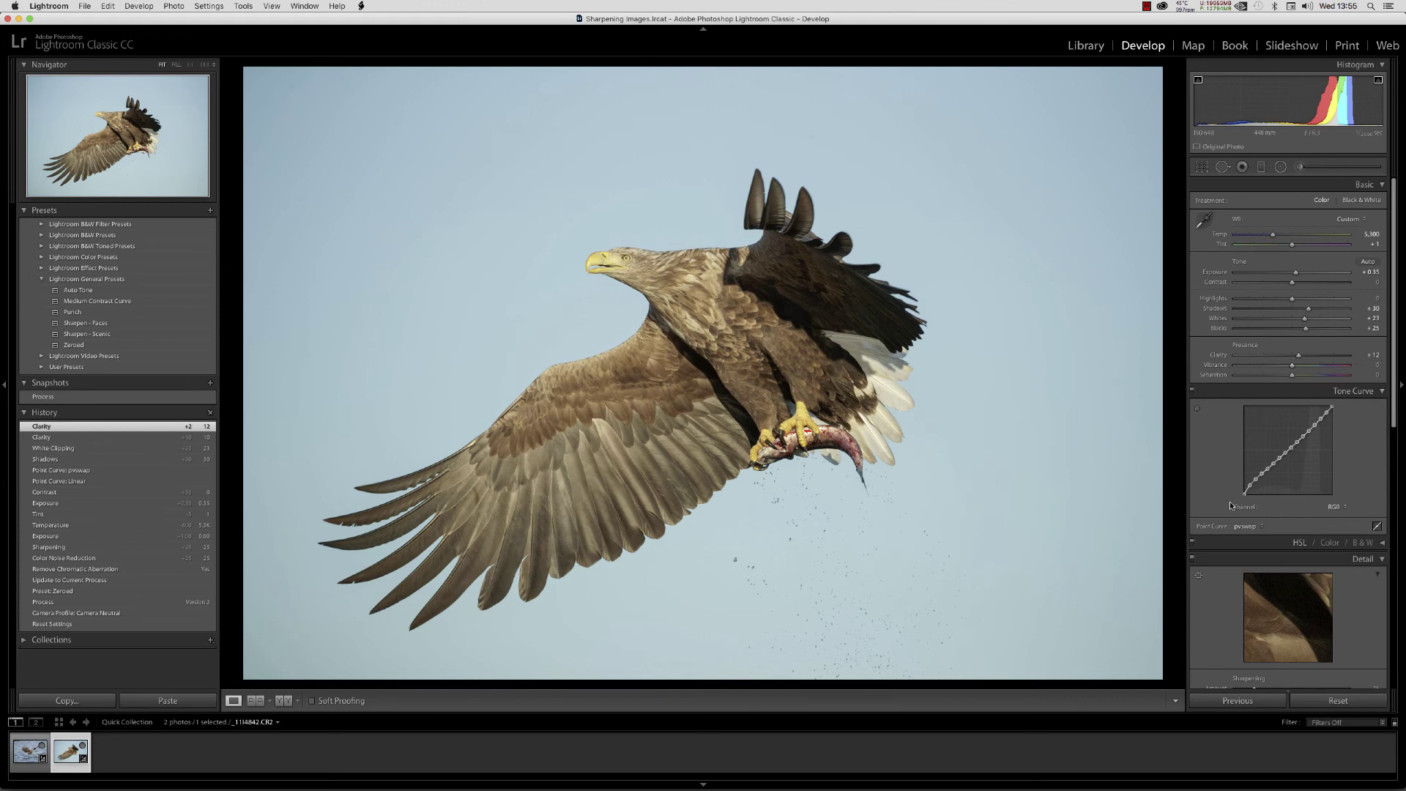
Try the Linear point curve on the adjusted photo, and restore the pvswap curve.
left_click(1262, 528)
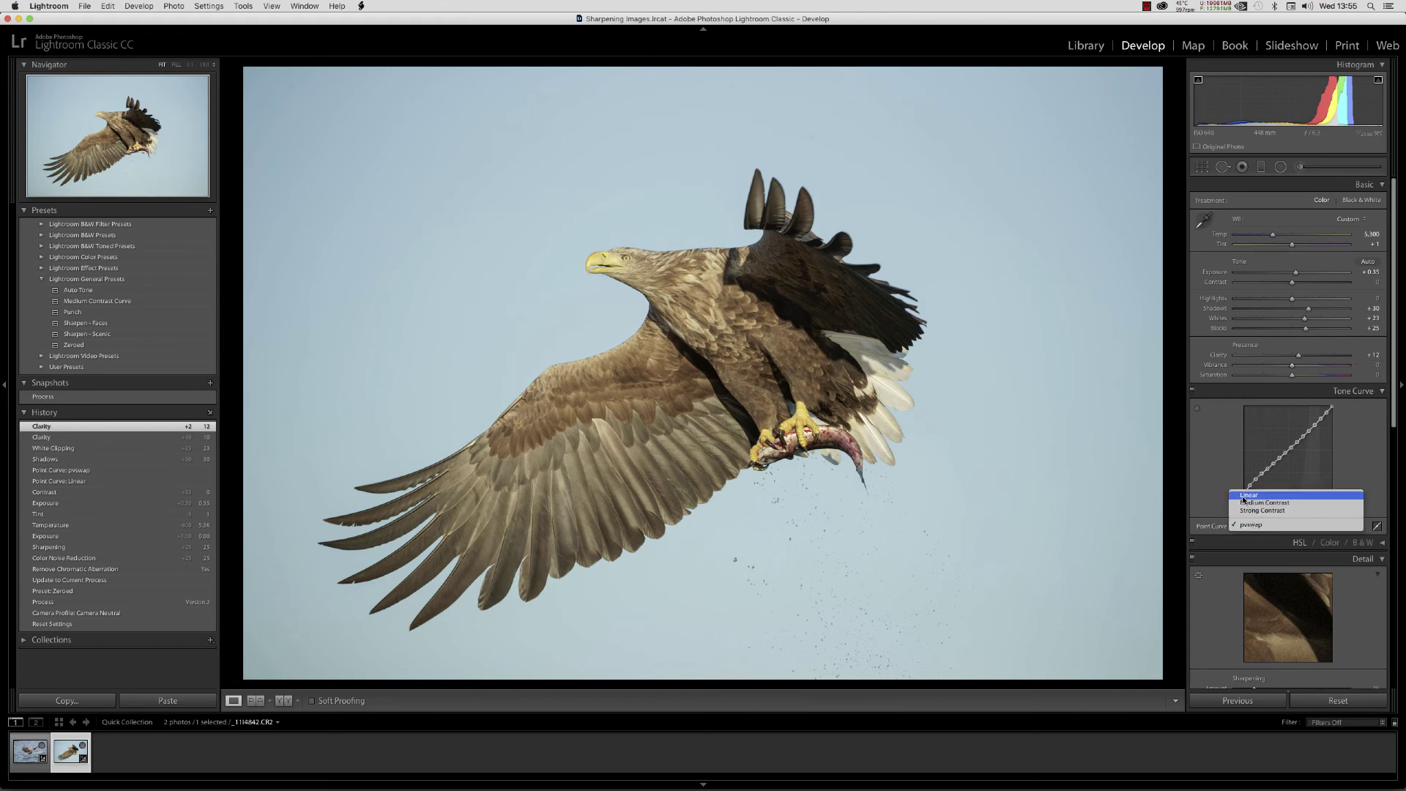
left_click(1242, 495)
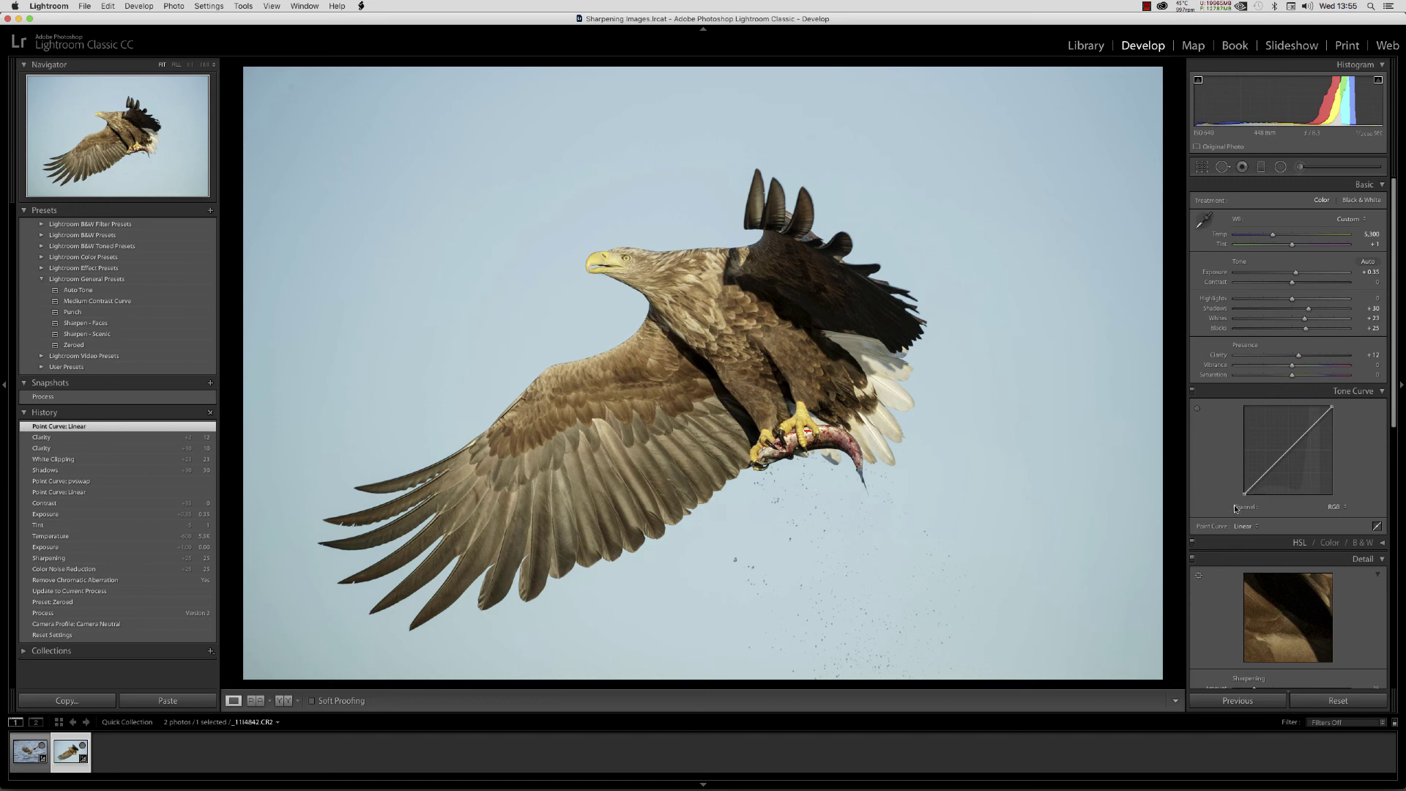
left_click(1246, 526)
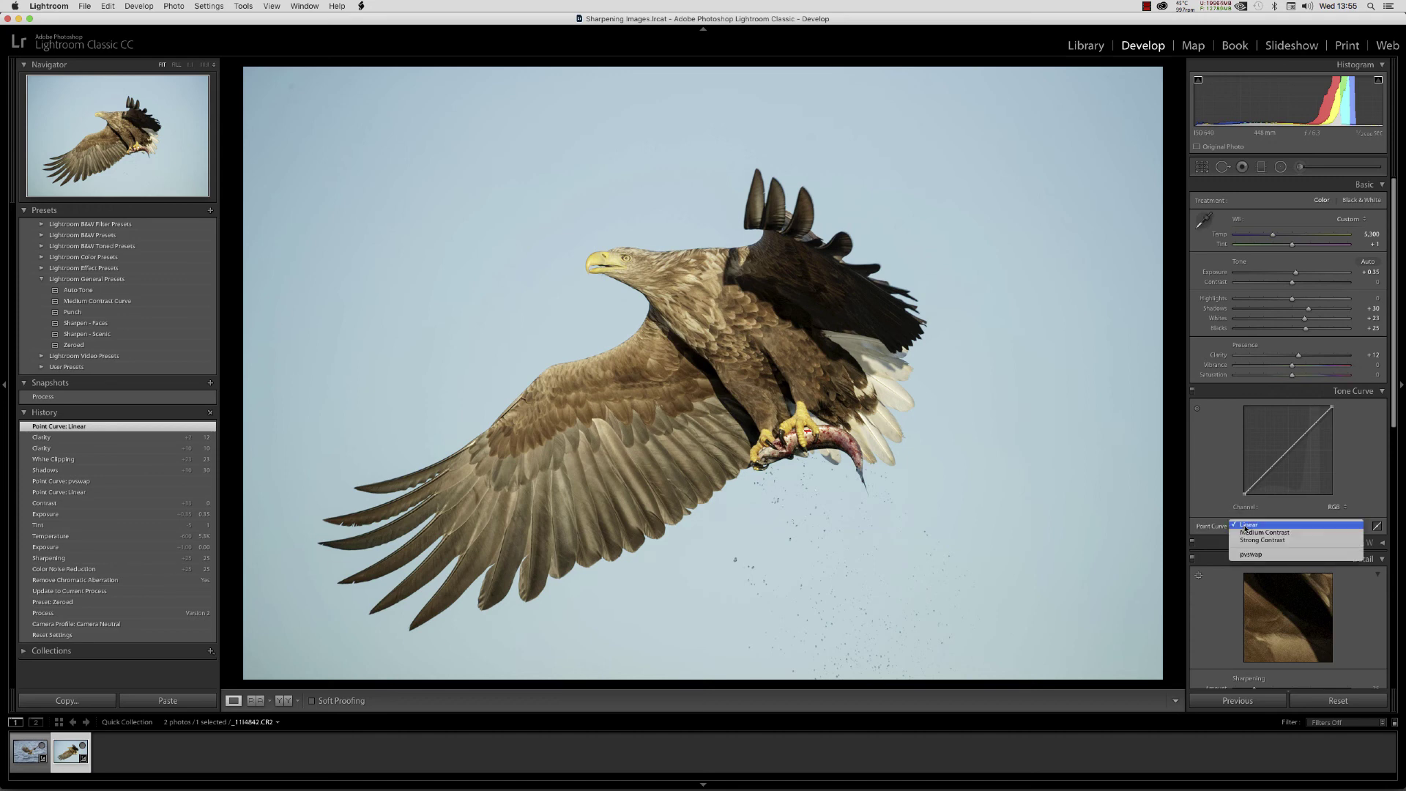
left_click(1249, 555)
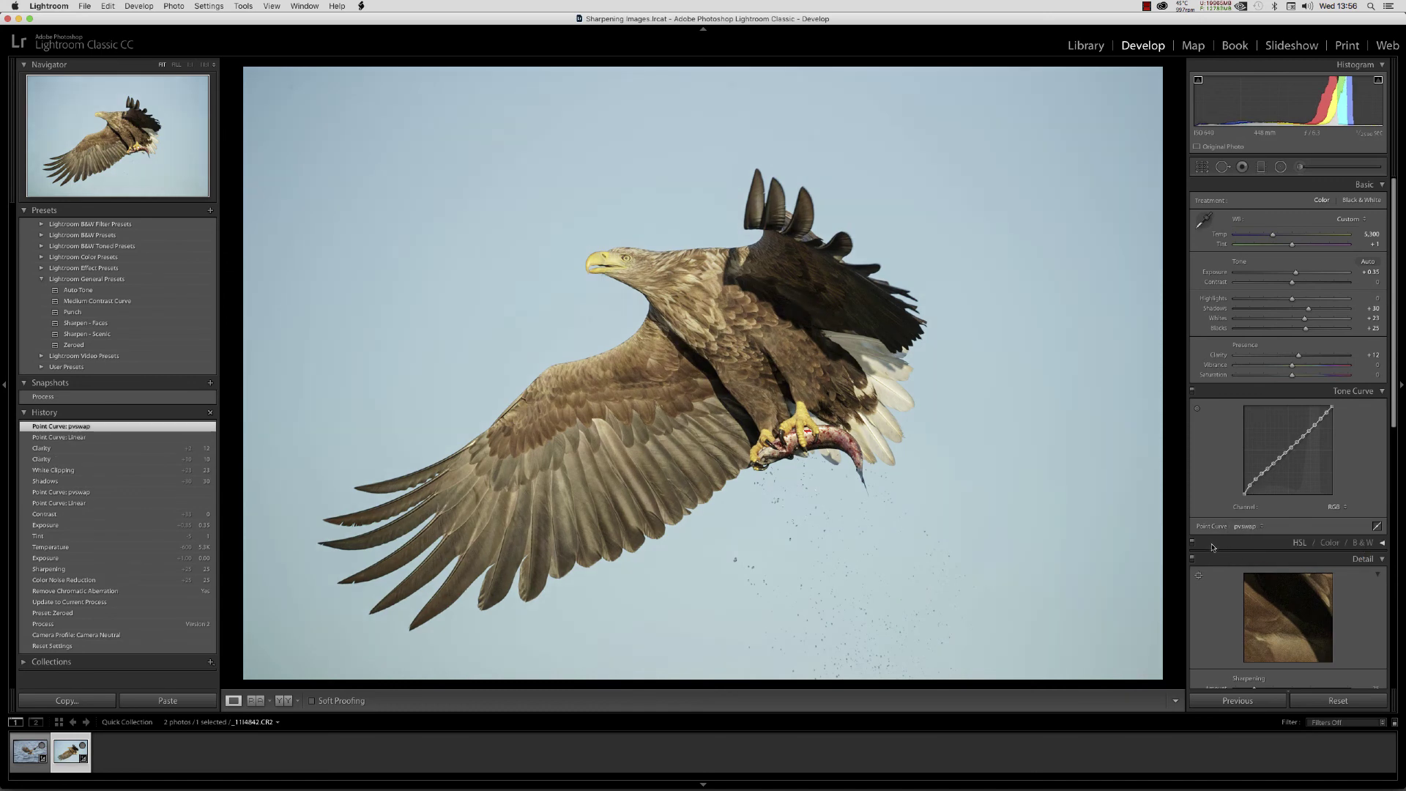
Crop the photo to a 4.2 x 5.94 aspect ratio, framing tighter with the eagle shifted toward the right side.
left_click(1198, 167)
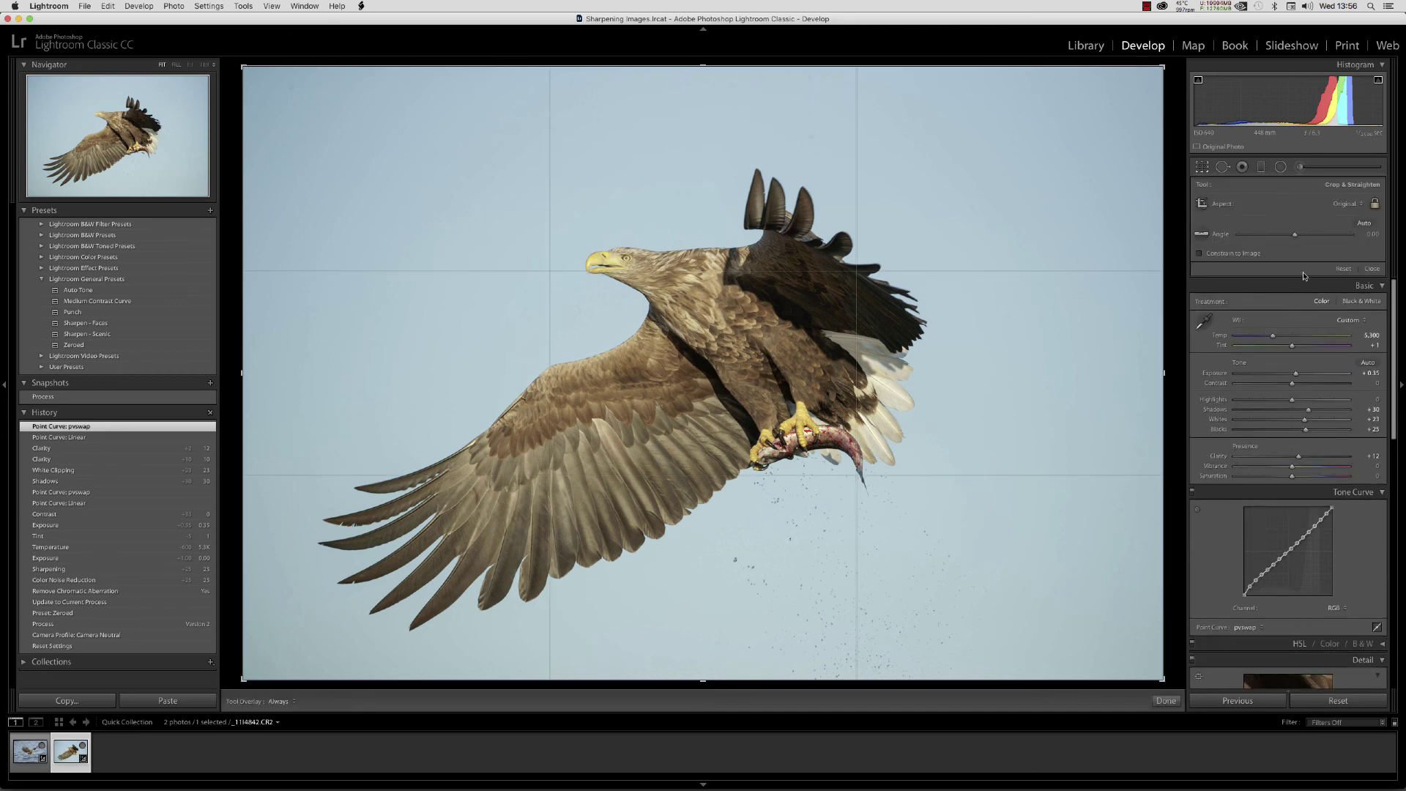
left_click(1346, 204)
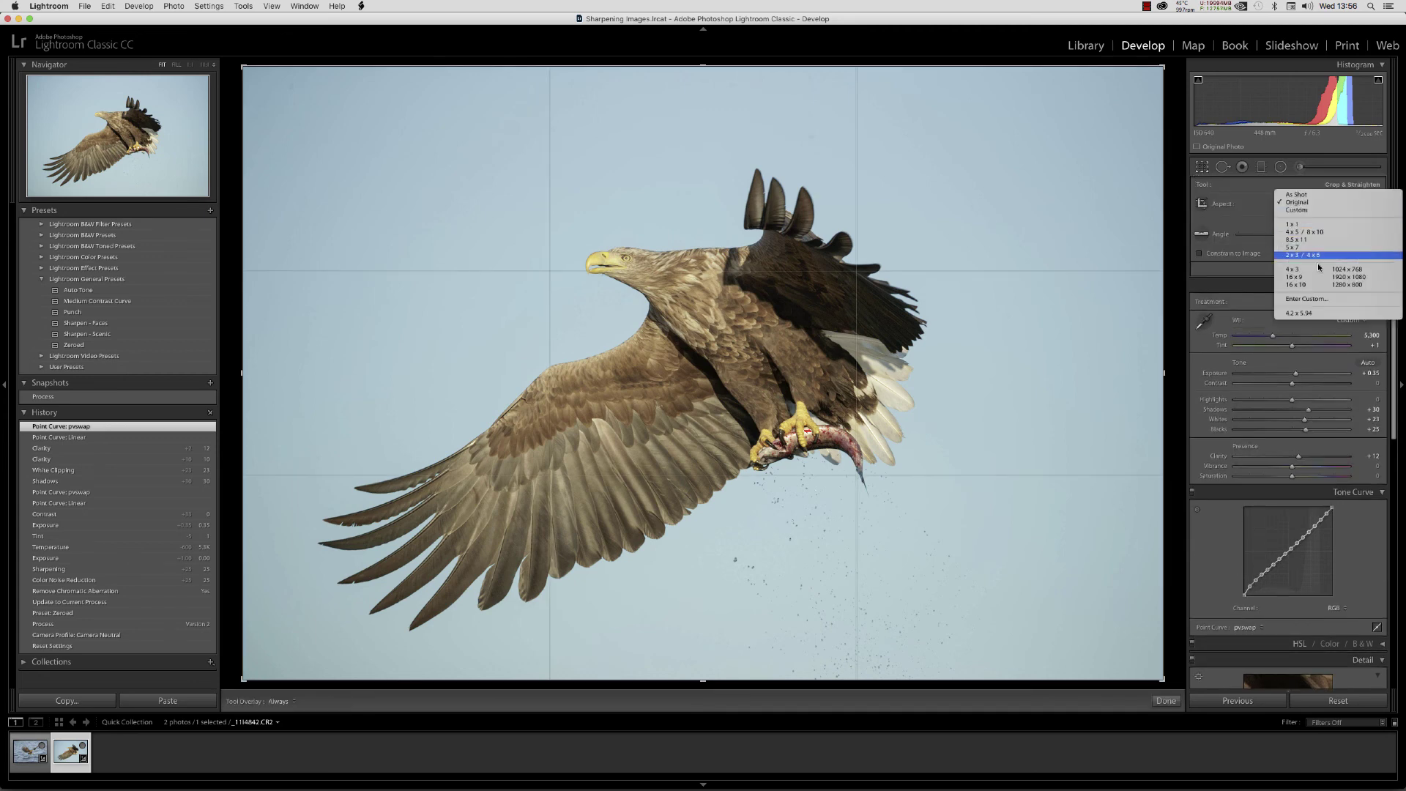
left_click(1299, 316)
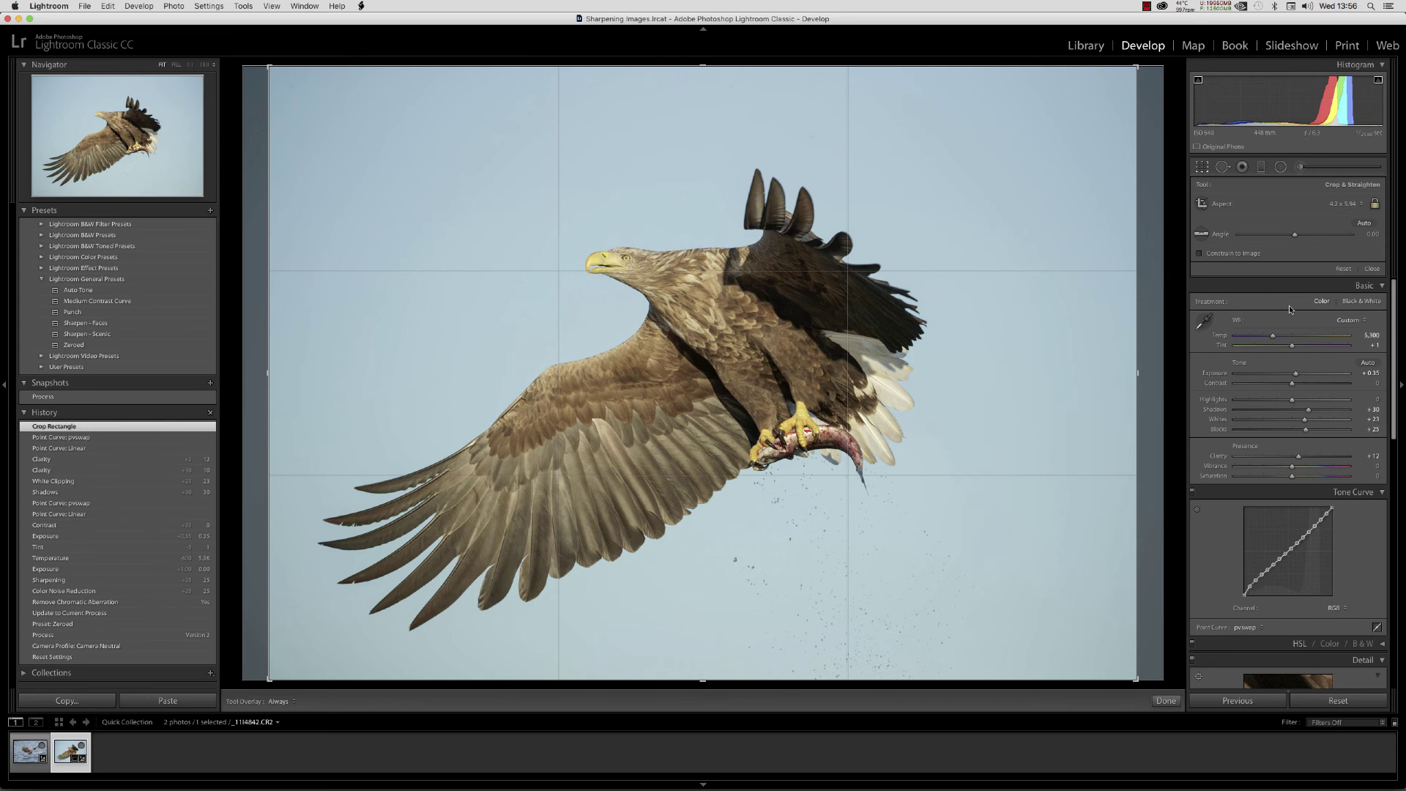
left_click_drag(938, 389, 974, 385)
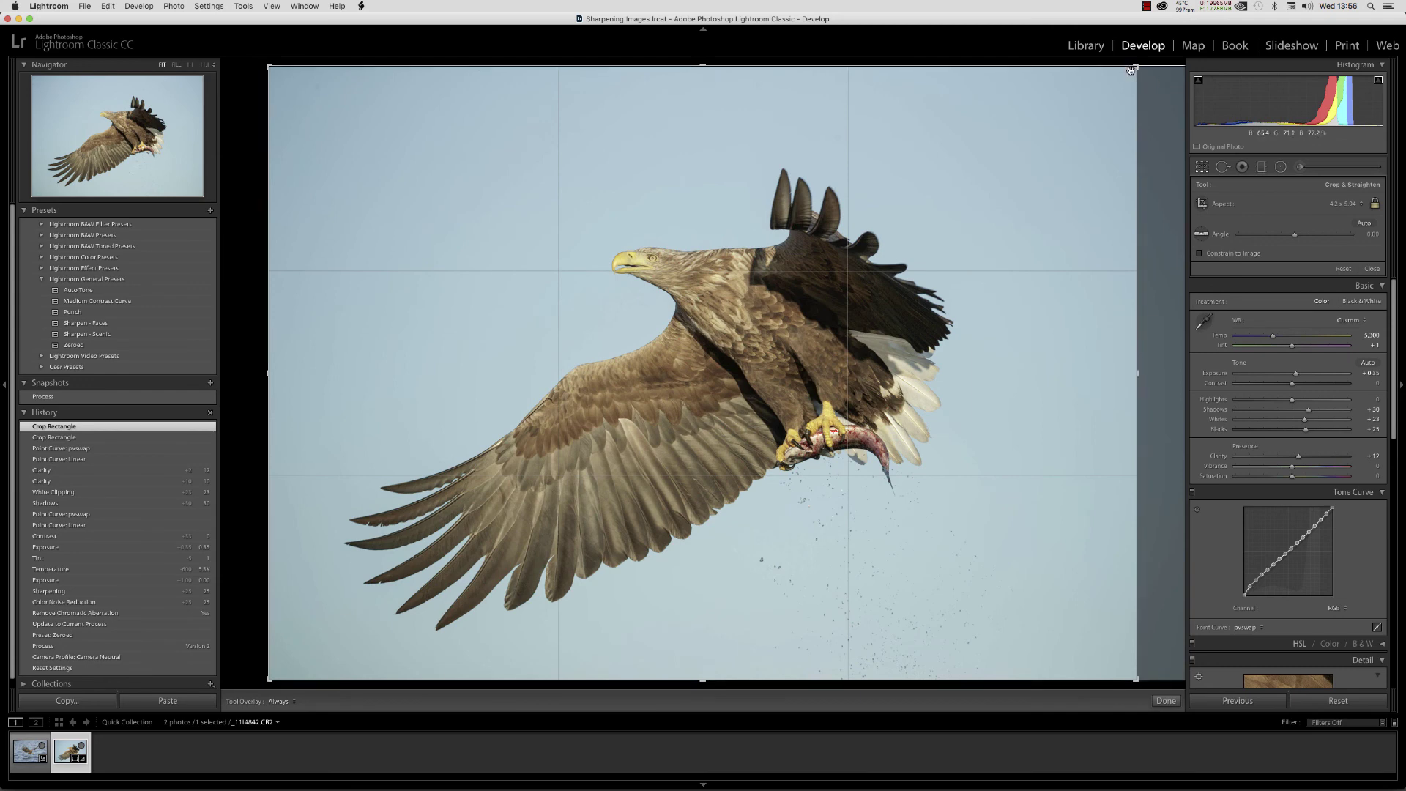
left_click_drag(1135, 66, 1113, 94)
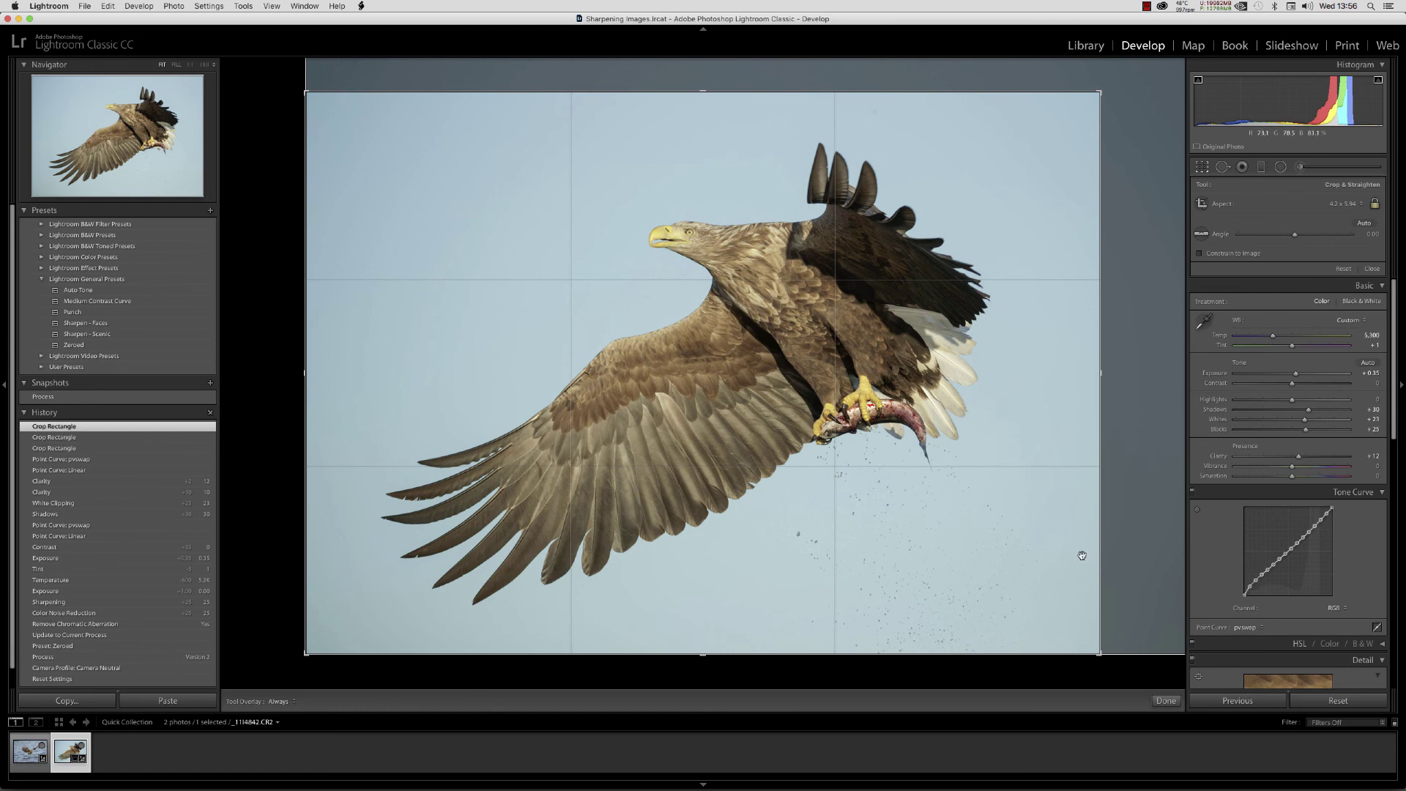
left_click(1159, 699)
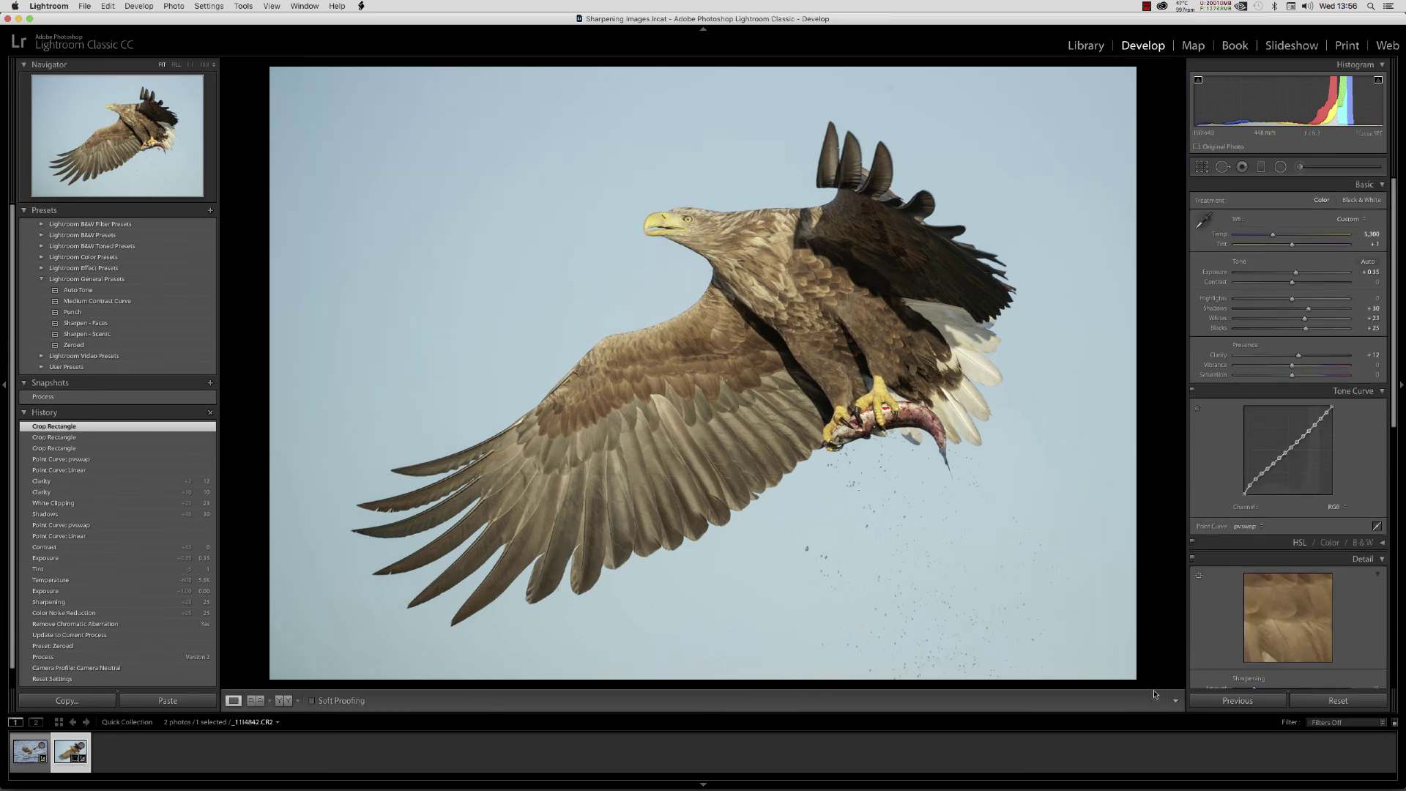